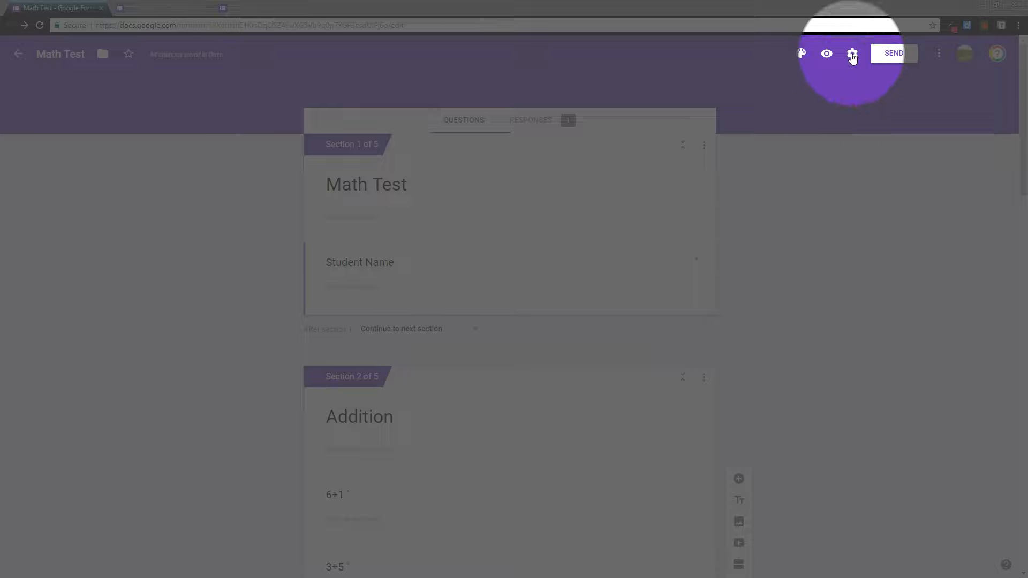
- Review the form's quiz settings for grade release and respondent visibility, and save them
{"action": "left_click", "coordinate": [852, 54]}
{"action": "left_click", "coordinate": [515, 114]}
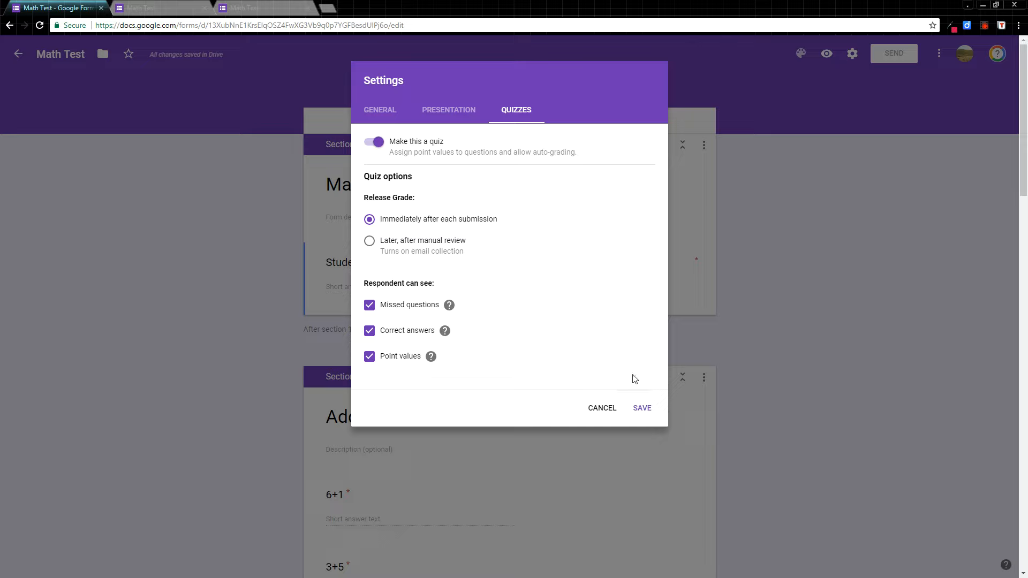
{"action": "left_click", "coordinate": [645, 408]}
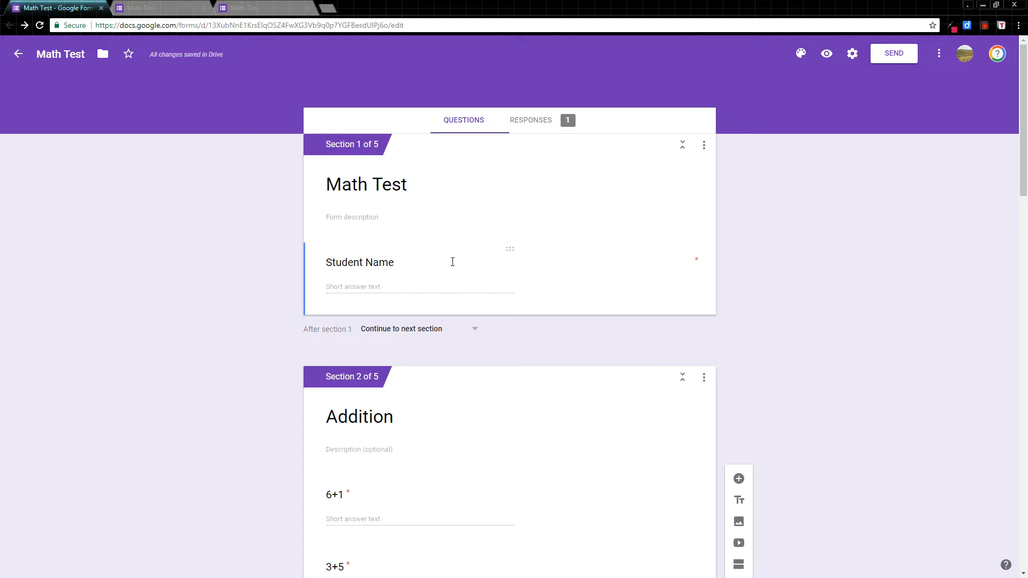
- Open the answer key of the 6+1 question in the Addition section and look over the questions that follow
{"action": "scroll", "coordinate": [450, 262], "scroll_direction": "down", "scroll_amount": 4}
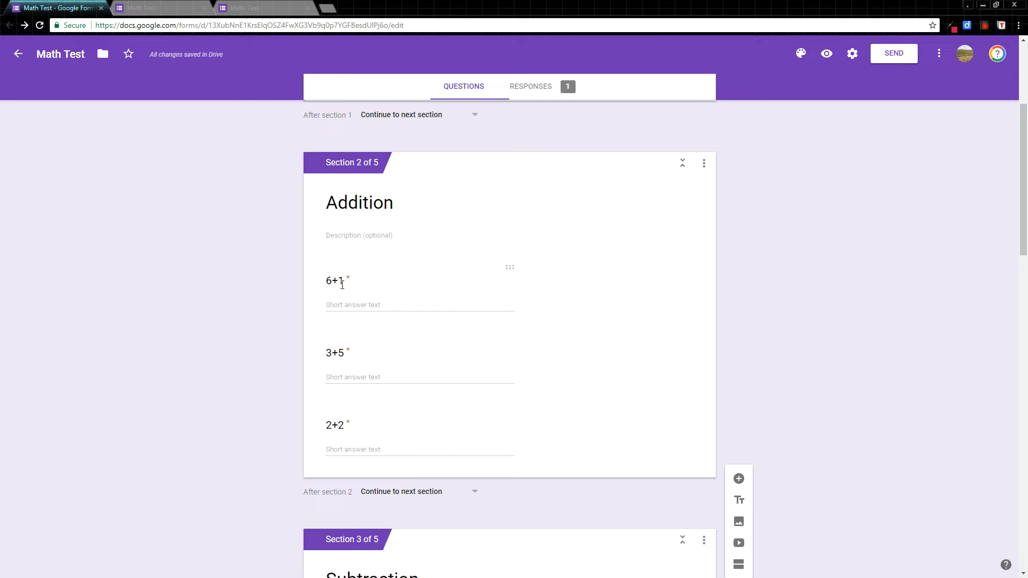
{"action": "left_click", "coordinate": [342, 285]}
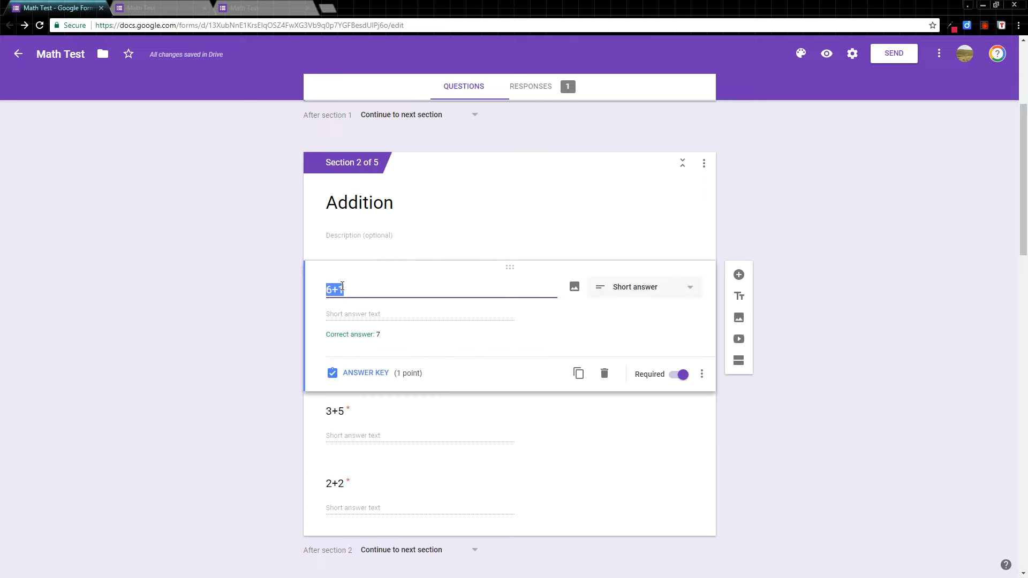
{"action": "left_click", "coordinate": [369, 374]}
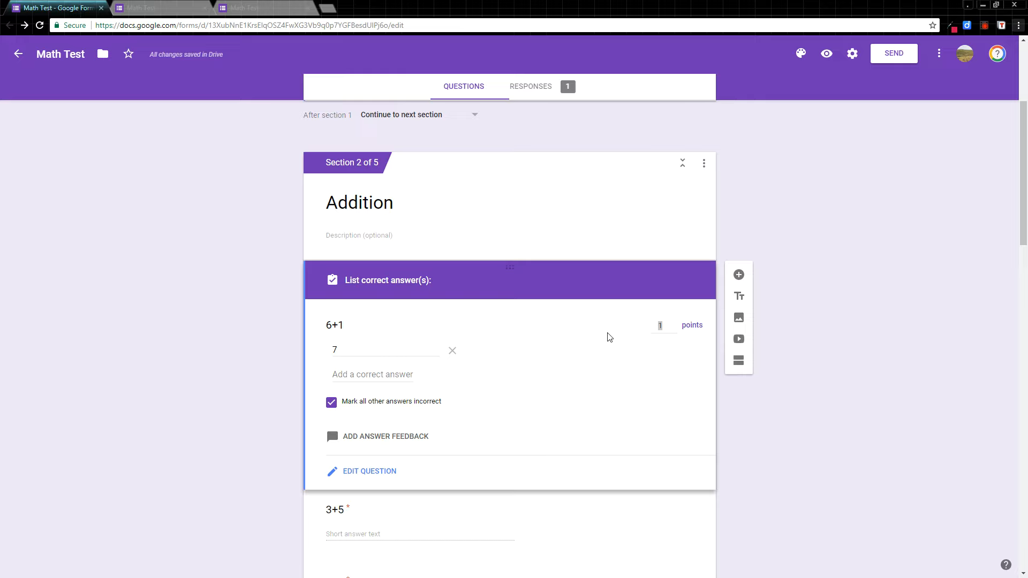
{"action": "scroll", "coordinate": [568, 375], "scroll_direction": "down", "scroll_amount": 2}
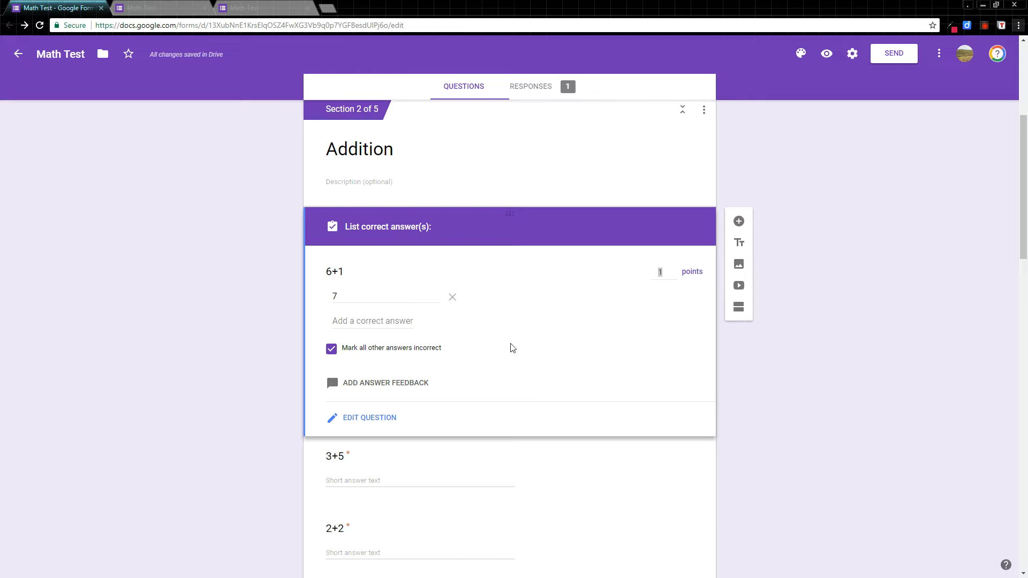
{"action": "scroll", "coordinate": [510, 354], "scroll_direction": "down", "scroll_amount": 7}
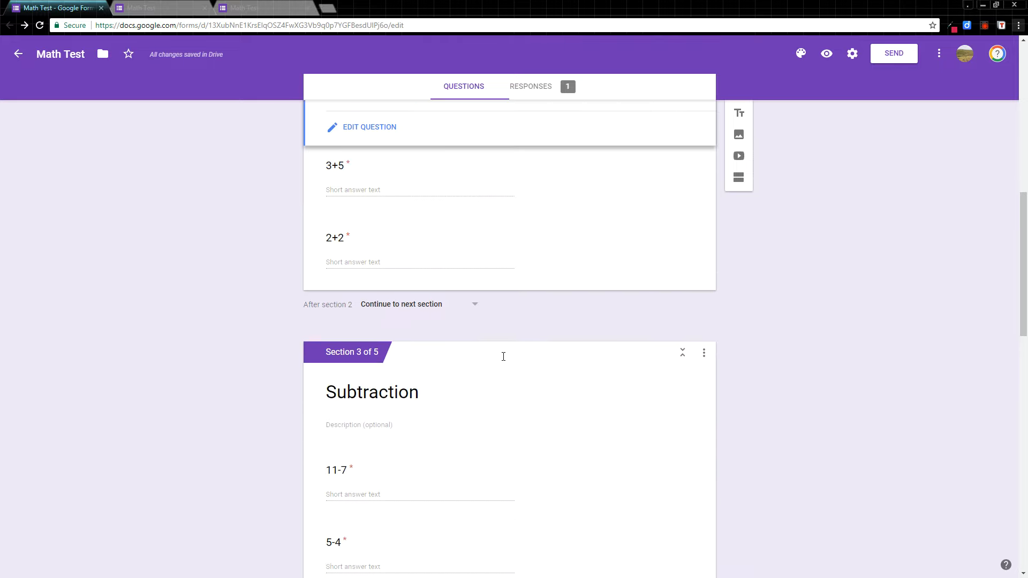
{"action": "scroll", "coordinate": [504, 358], "scroll_direction": "down", "scroll_amount": 2}
{"action": "scroll", "coordinate": [500, 353], "scroll_direction": "up", "scroll_amount": 6}
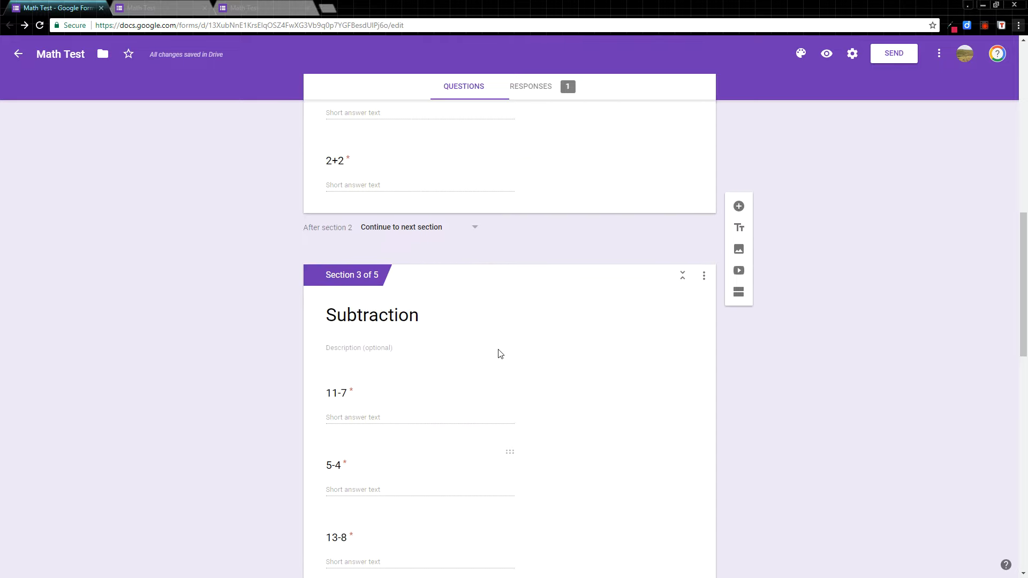
{"action": "scroll", "coordinate": [500, 353], "scroll_direction": "up", "scroll_amount": 4}
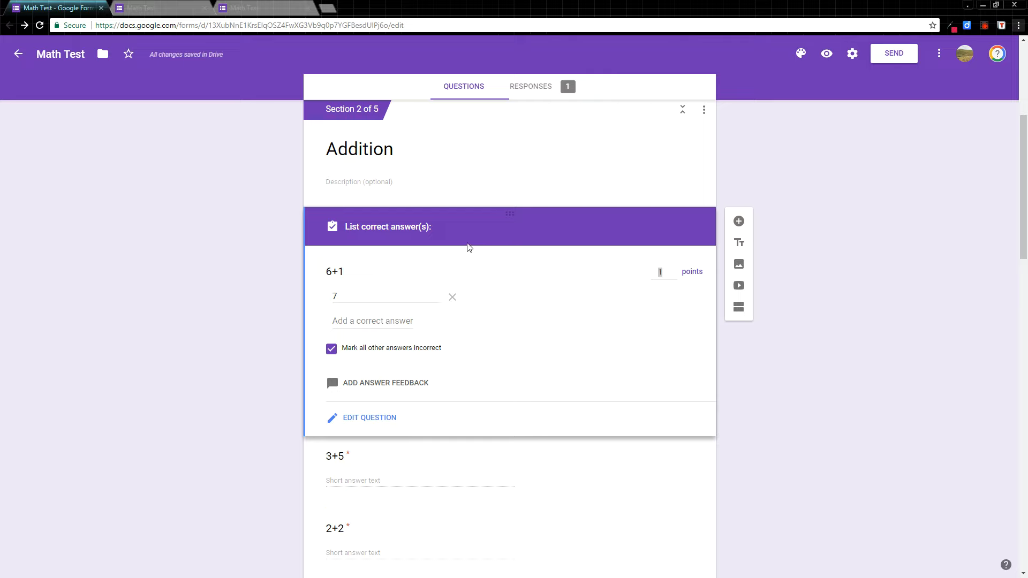
- Switch to the score page of the Answer Key response and examine its answers and points in every section
{"action": "left_click", "coordinate": [171, 8]}
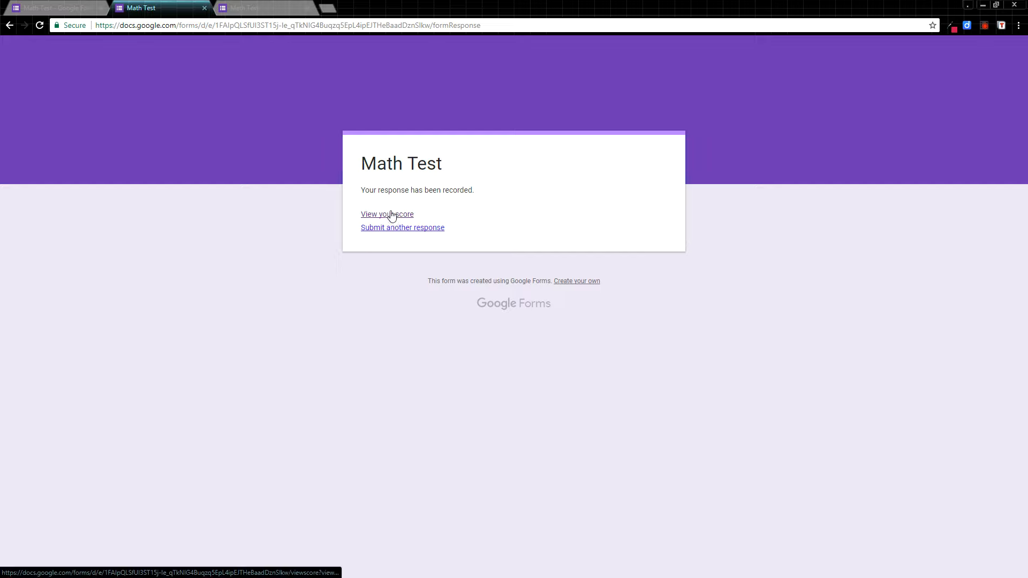
{"action": "left_click", "coordinate": [244, 5]}
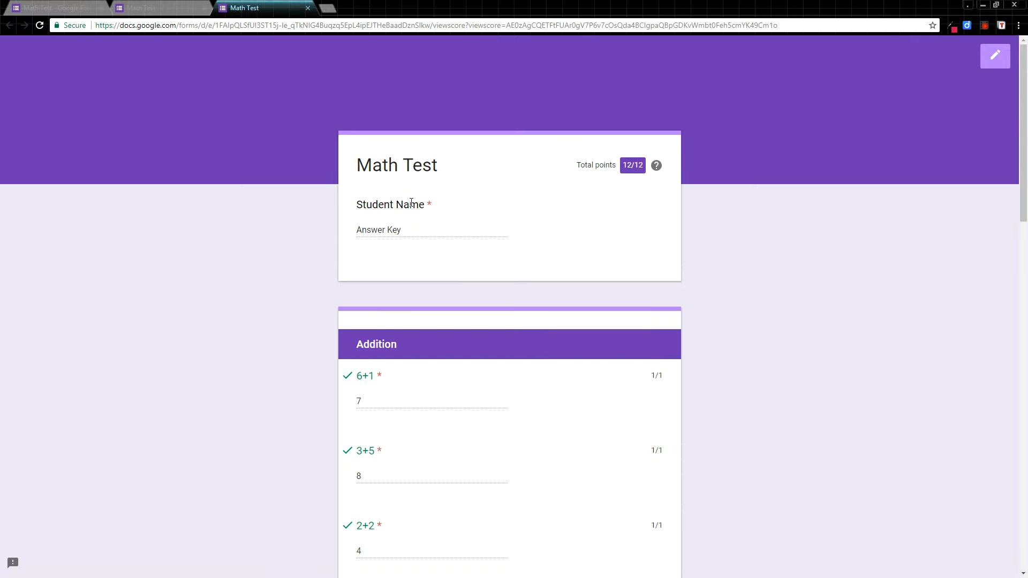
{"action": "scroll", "coordinate": [412, 203], "scroll_direction": "down", "scroll_amount": 3}
{"action": "scroll", "coordinate": [411, 207], "scroll_direction": "down", "scroll_amount": 5}
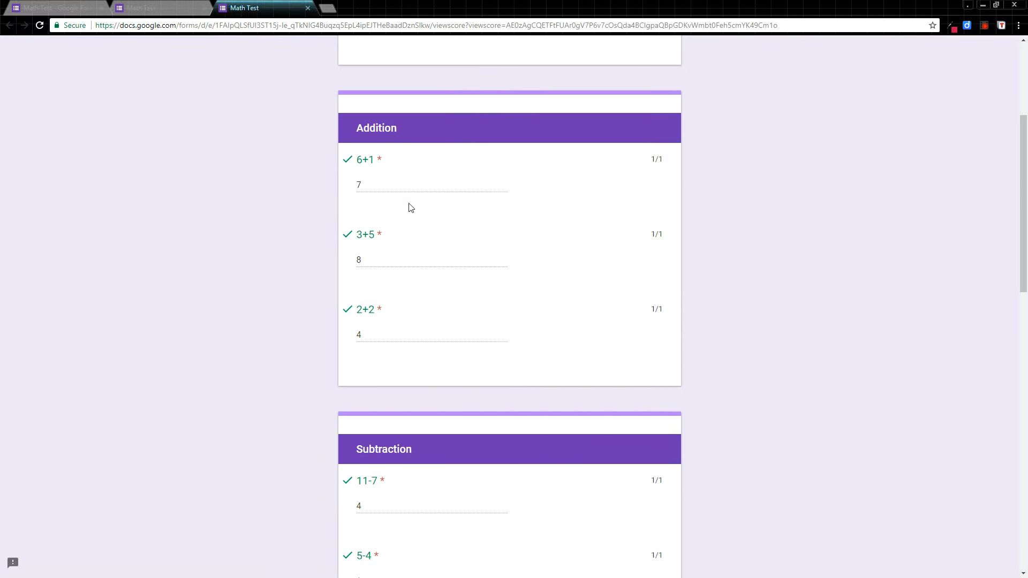
{"action": "scroll", "coordinate": [467, 276], "scroll_direction": "down", "scroll_amount": 6}
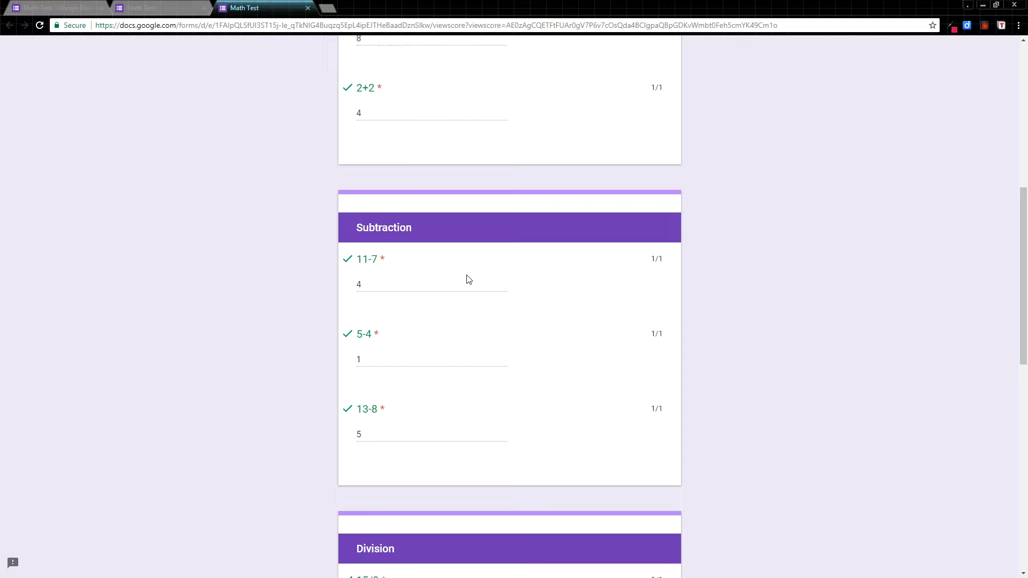
{"action": "scroll", "coordinate": [466, 258], "scroll_direction": "down", "scroll_amount": 3}
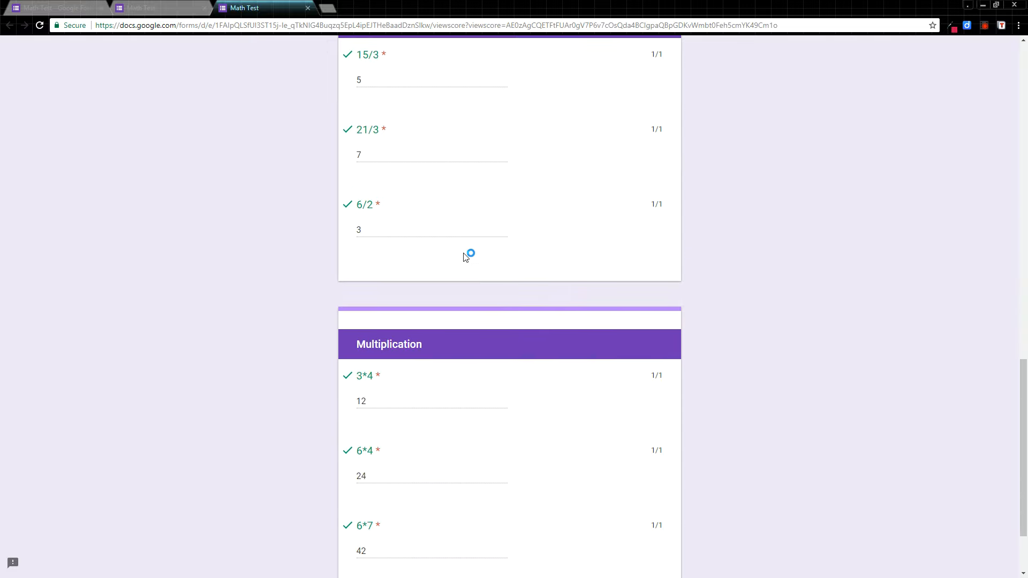
{"action": "scroll", "coordinate": [465, 256], "scroll_direction": "down", "scroll_amount": 2}
{"action": "scroll", "coordinate": [465, 256], "scroll_direction": "up", "scroll_amount": 8}
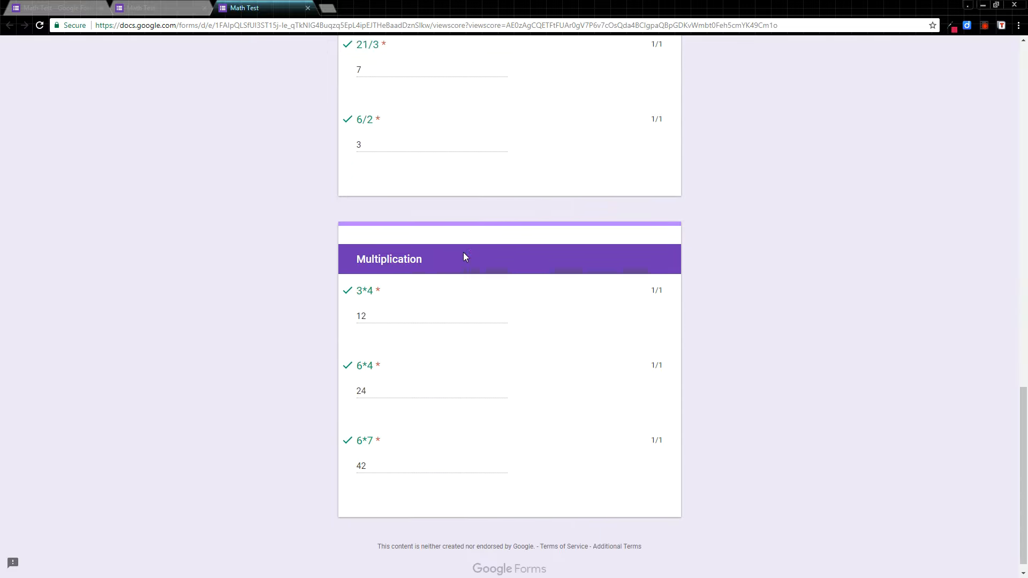
{"action": "scroll", "coordinate": [466, 256], "scroll_direction": "up", "scroll_amount": 7}
{"action": "scroll", "coordinate": [470, 248], "scroll_direction": "up", "scroll_amount": 5}
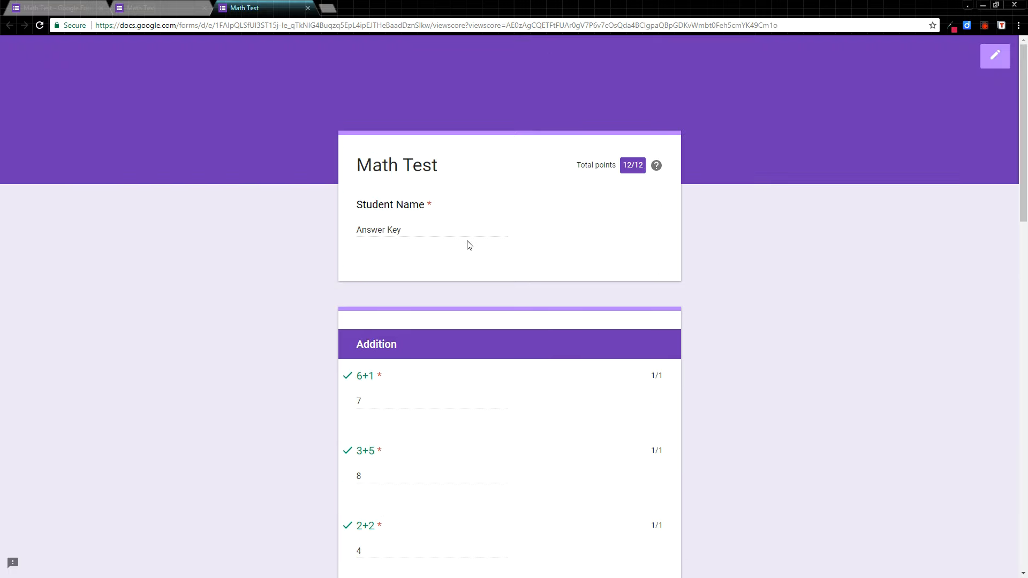
- Start another response to the Math Test, enter "Student" as the student name, and continue to the Addition section
{"action": "left_click", "coordinate": [162, 8]}
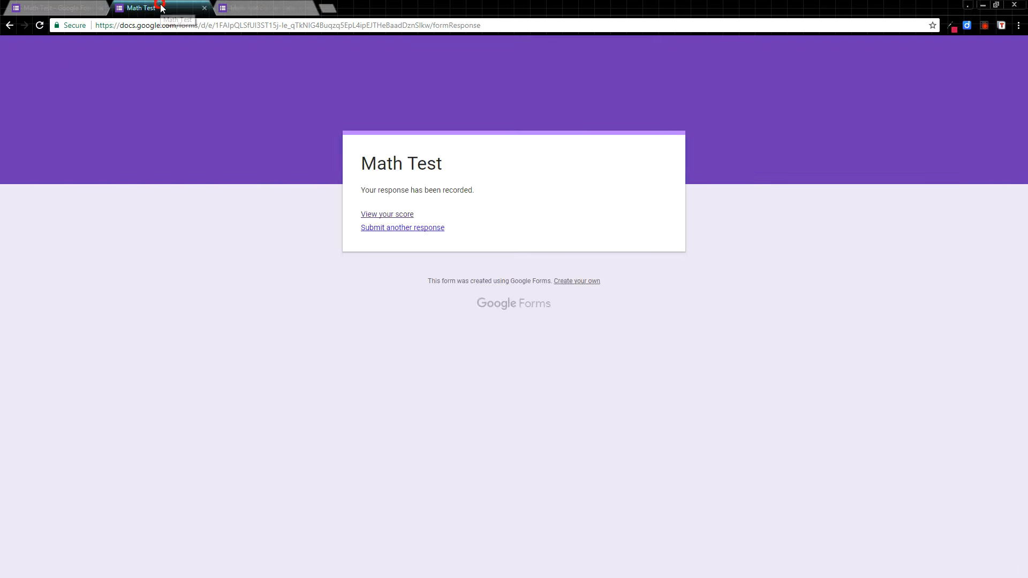
{"action": "left_click", "coordinate": [78, 10]}
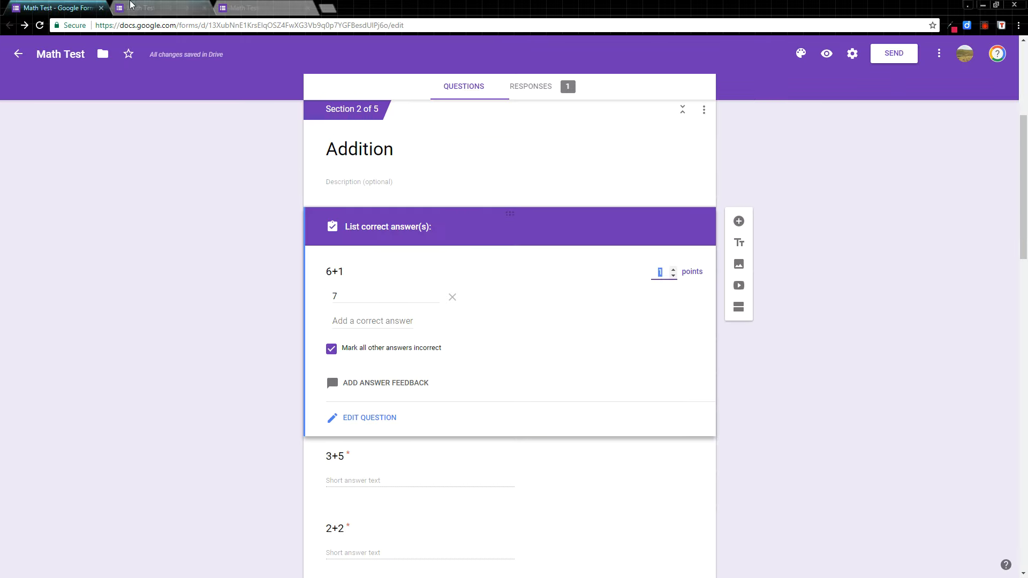
{"action": "left_click", "coordinate": [128, 6]}
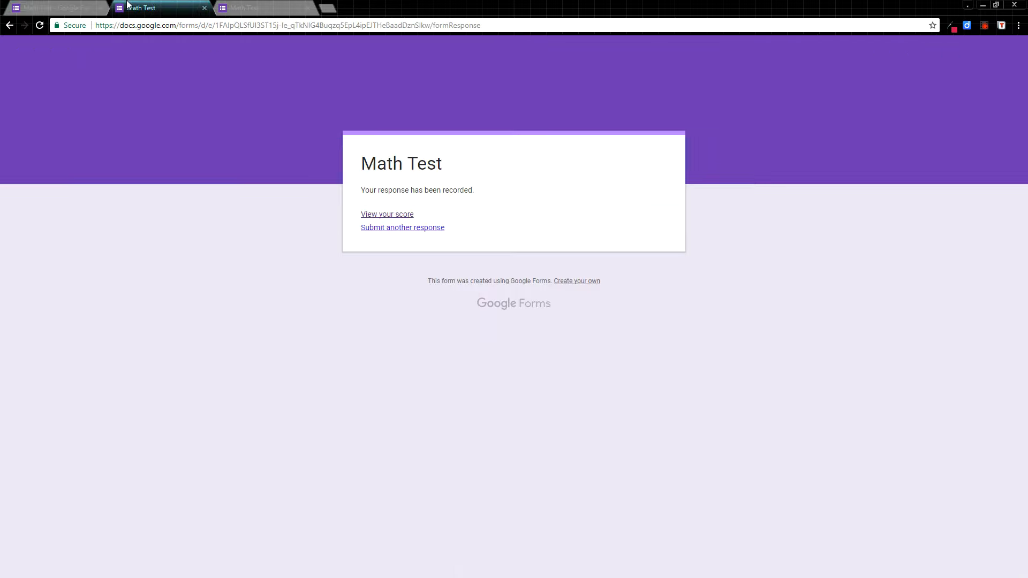
{"action": "left_click", "coordinate": [420, 229]}
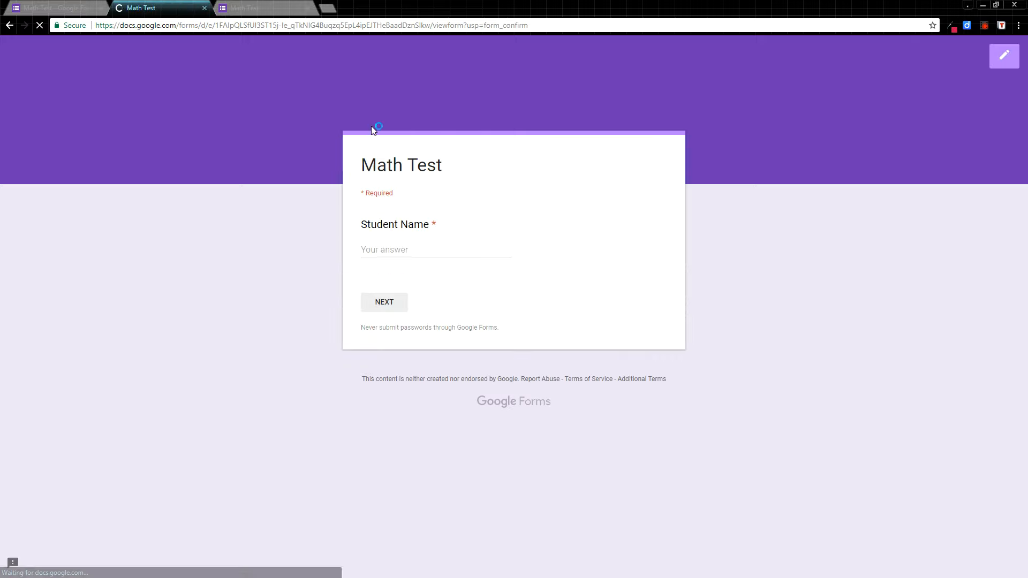
{"action": "left_click", "coordinate": [398, 247]}
{"action": "type", "text": "Student"}
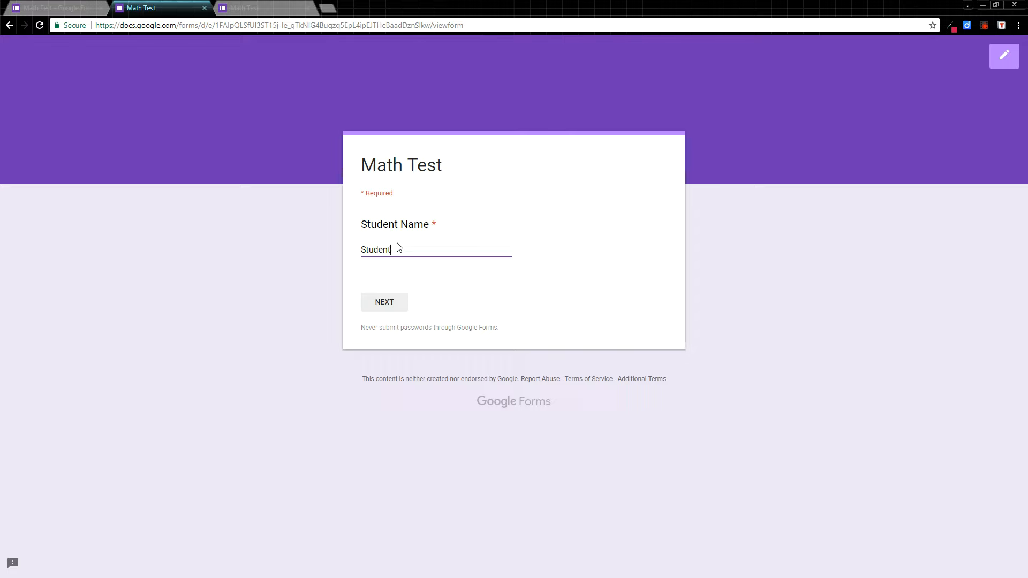
{"action": "key", "text": "Return"}
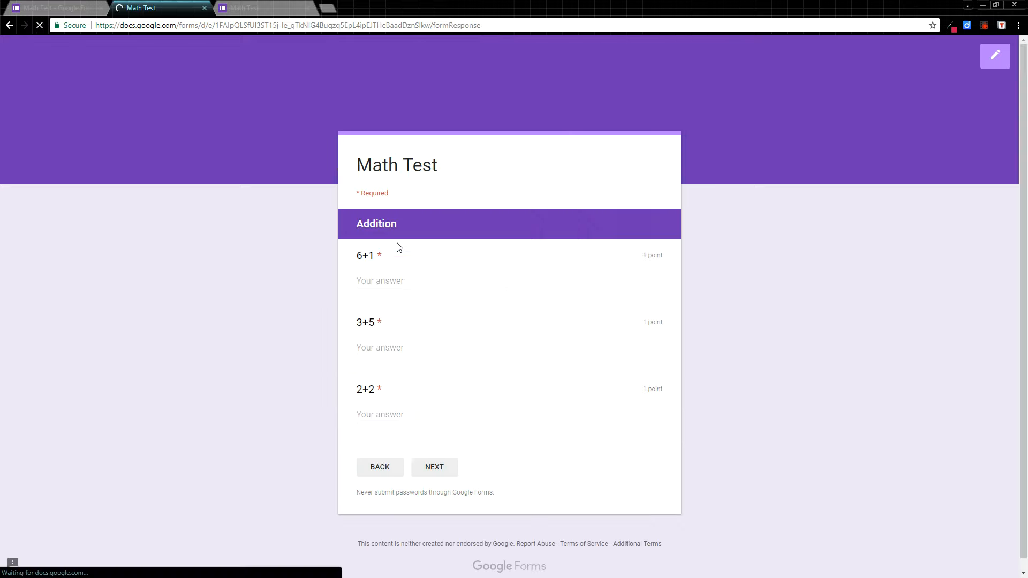
- Answer the Addition questions with 7 for 6+1, 6 for 3+5 and 4 for 2+2, and continue to Subtraction
{"action": "left_click", "coordinate": [388, 282]}
{"action": "type", "text": "7"}
{"action": "key", "text": "Tab"}
{"action": "type", "text": "6"}
{"action": "key", "text": "Tab"}
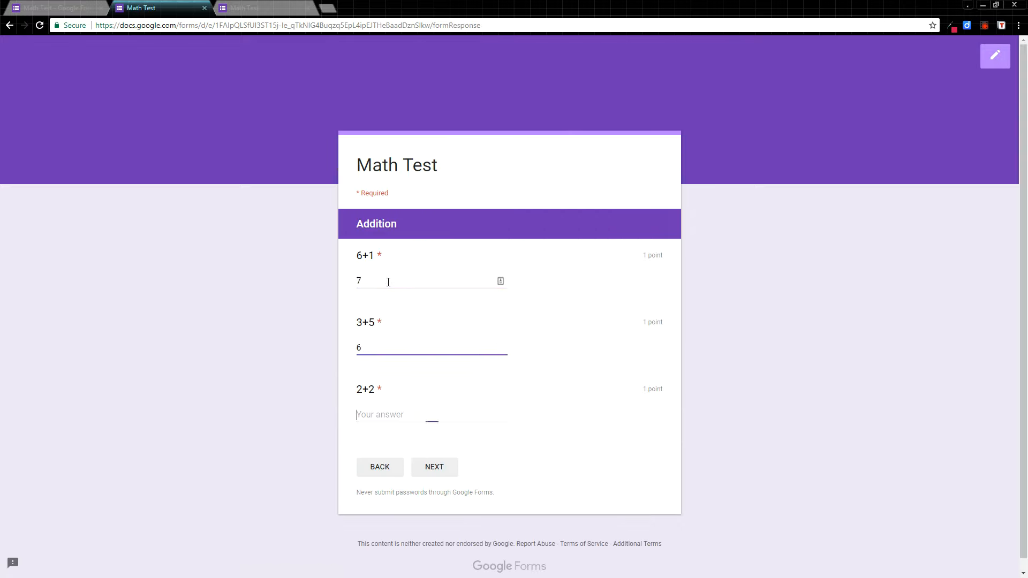
{"action": "type", "text": "4"}
{"action": "key", "text": "Tab"}
{"action": "key", "text": "Tab"}
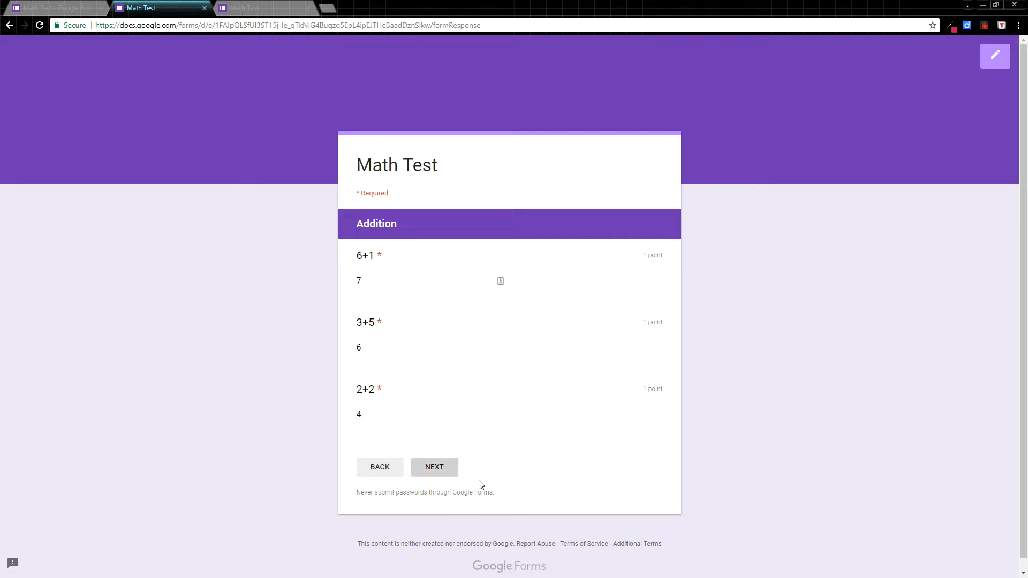
{"action": "key", "text": "Return"}
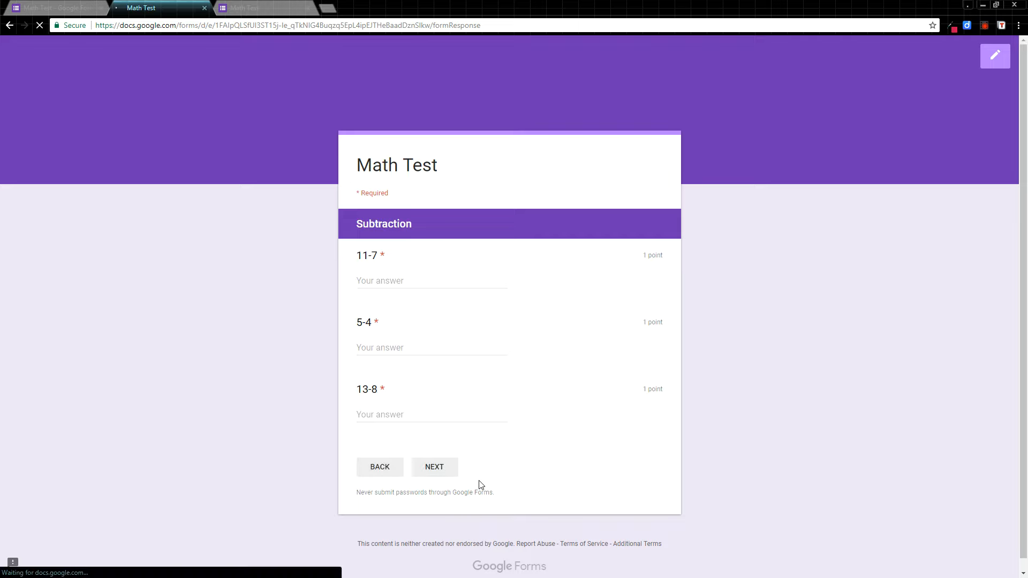
- Answer the Subtraction questions with 4 for 11-7, 5 for 5-4 and 6 for 13-8, and continue to Division
{"action": "key", "text": "Tab"}
{"action": "key", "text": "Tab"}
{"action": "type", "text": "4"}
{"action": "key", "text": "Tab"}
{"action": "type", "text": "5"}
{"action": "key", "text": "Tab"}
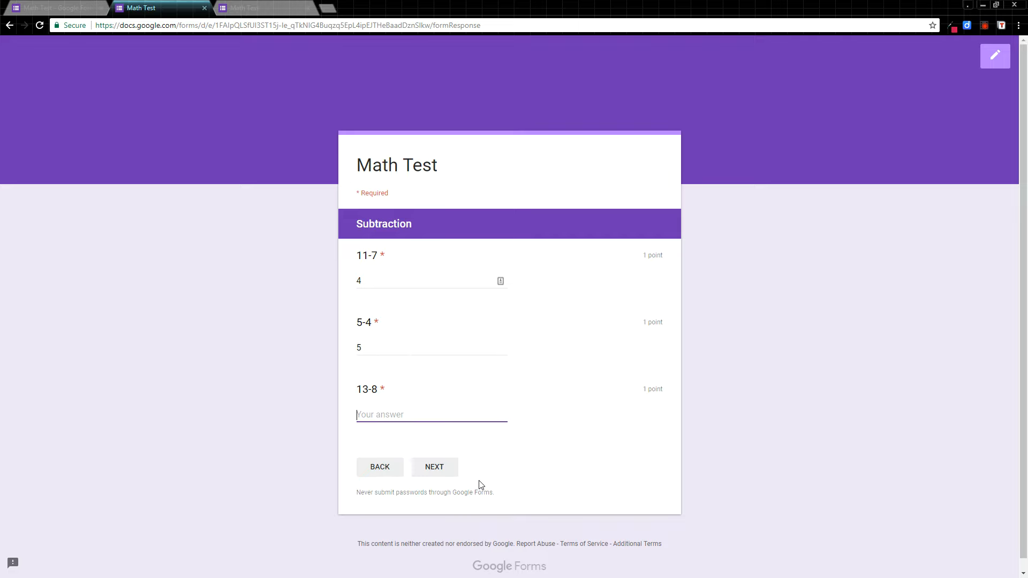
{"action": "type", "text": "6"}
{"action": "key", "text": "Tab"}
{"action": "key", "text": "Tab"}
{"action": "key", "text": "Return"}
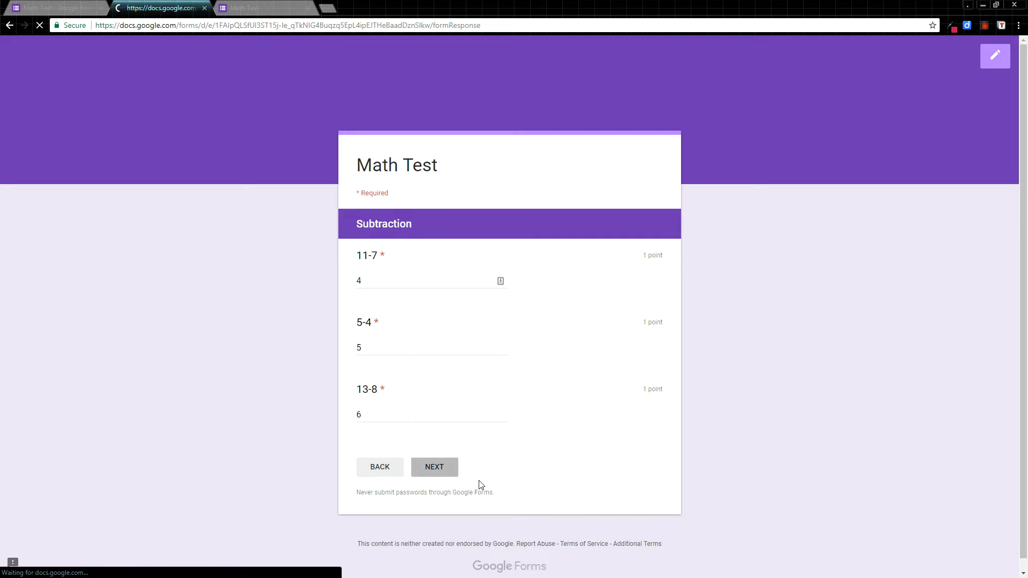
- Answer all three Division questions with 4 and continue to the Multiplication section
{"action": "key", "text": "Tab"}
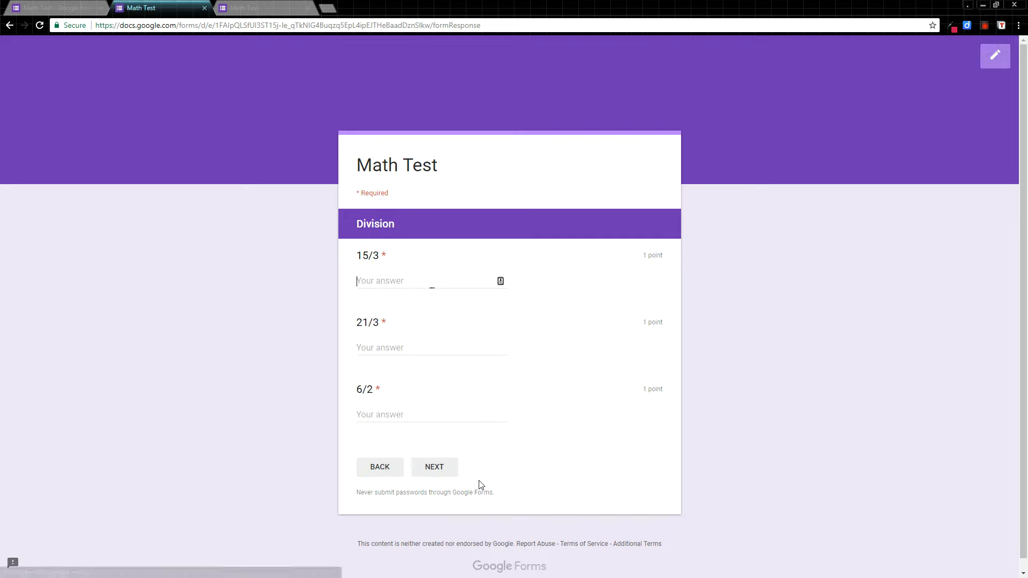
{"action": "type", "text": "4"}
{"action": "key", "text": "Tab"}
{"action": "type", "text": "4"}
{"action": "key", "text": "Tab"}
{"action": "type", "text": "4"}
{"action": "key", "text": "Tab"}
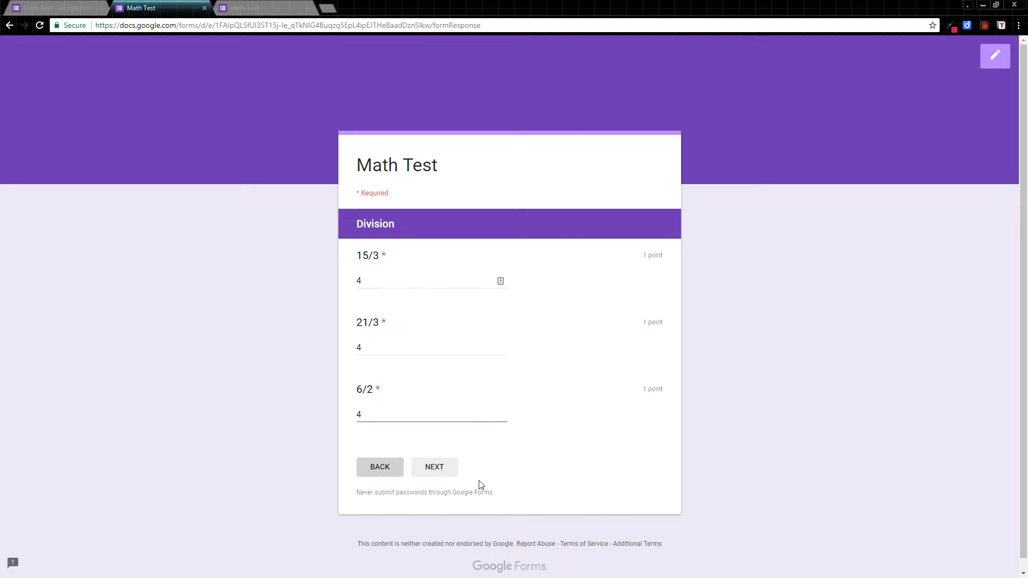
{"action": "key", "text": "Tab"}
{"action": "key", "text": "Return"}
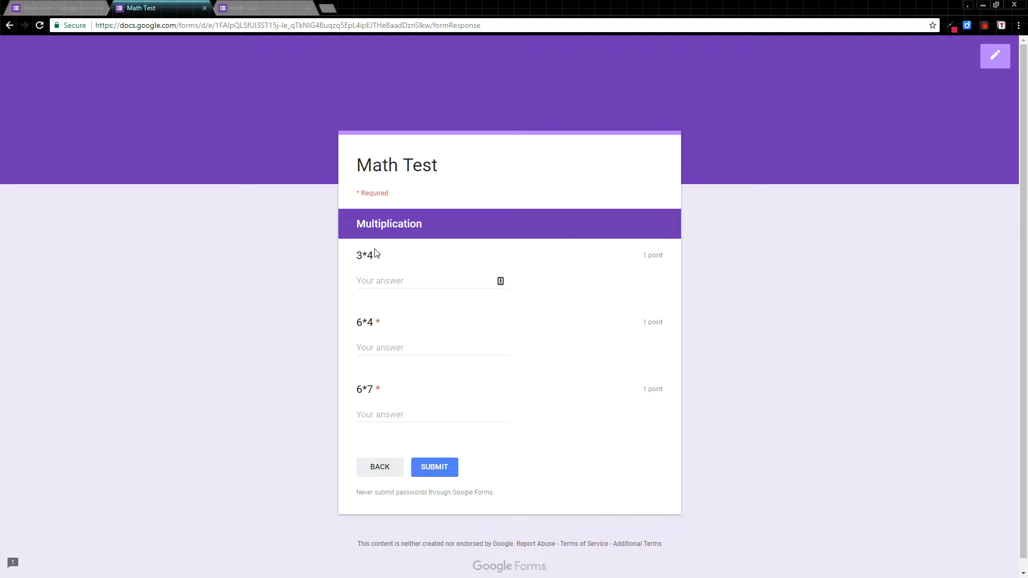
- Answer the Multiplication questions with 12 for 3*4, 24 for 6*4 and 1 for 6*7, and submit the response
{"action": "left_click", "coordinate": [383, 284]}
{"action": "type", "text": "12"}
{"action": "key", "text": "Tab"}
{"action": "type", "text": "24"}
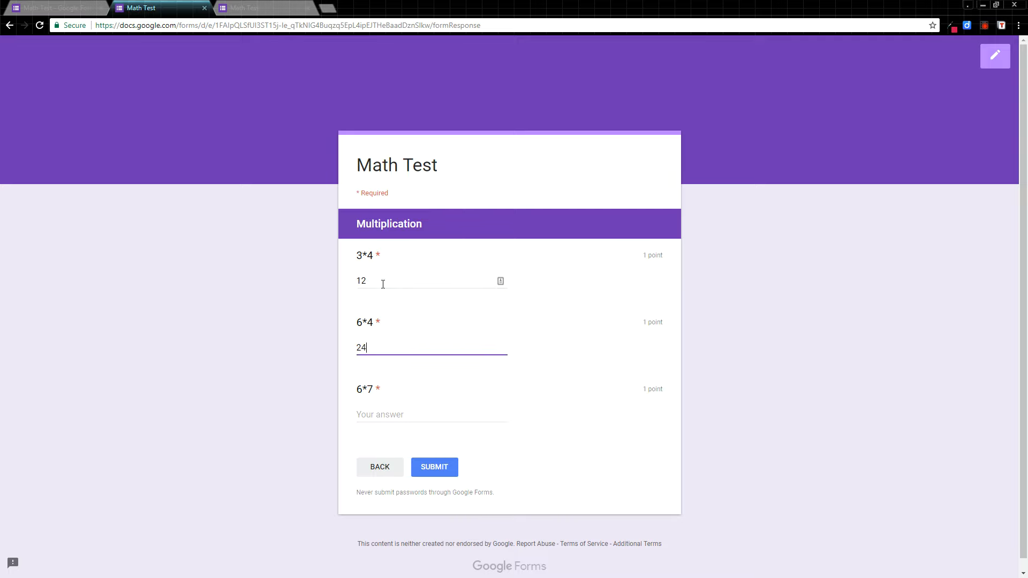
{"action": "key", "text": "Tab"}
{"action": "type", "text": "1"}
{"action": "key", "text": "Tab"}
{"action": "left_click", "coordinate": [430, 468]}
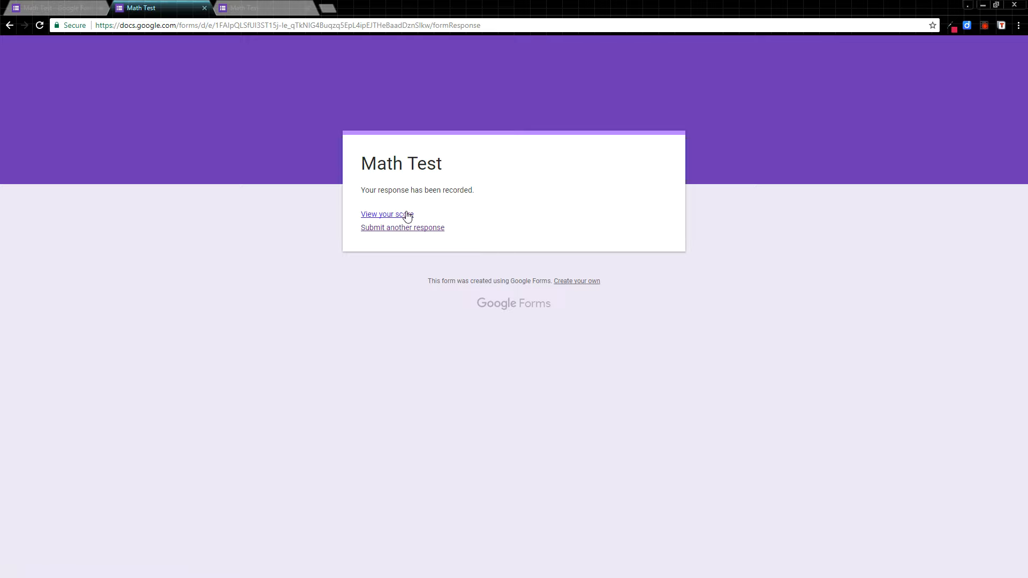
- View the submitted response's score, review the graded Addition answers, and close the score page
{"action": "left_click", "coordinate": [407, 215]}
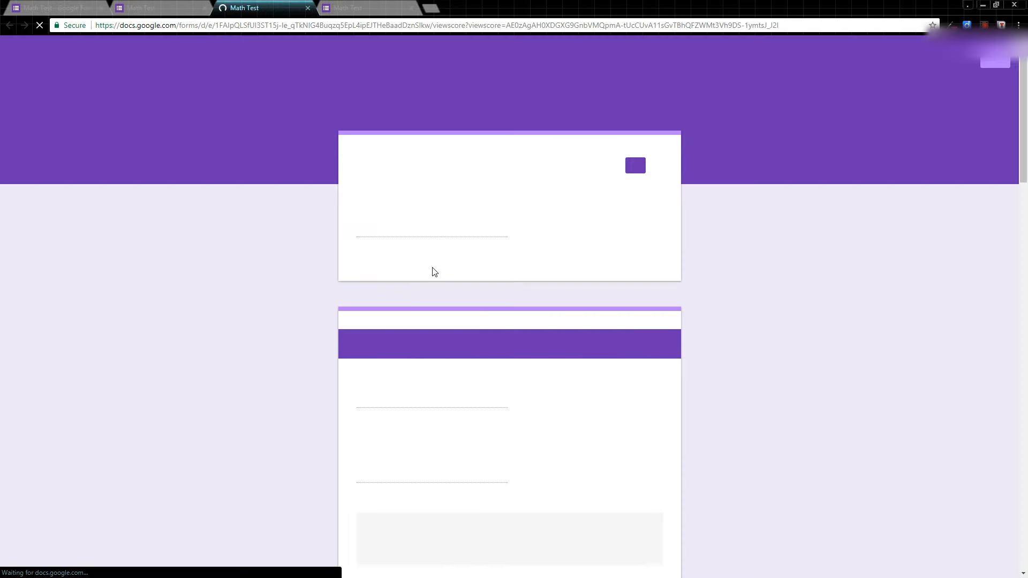
{"action": "scroll", "coordinate": [442, 283], "scroll_direction": "down", "scroll_amount": 1}
{"action": "scroll", "coordinate": [443, 288], "scroll_direction": "down", "scroll_amount": 2}
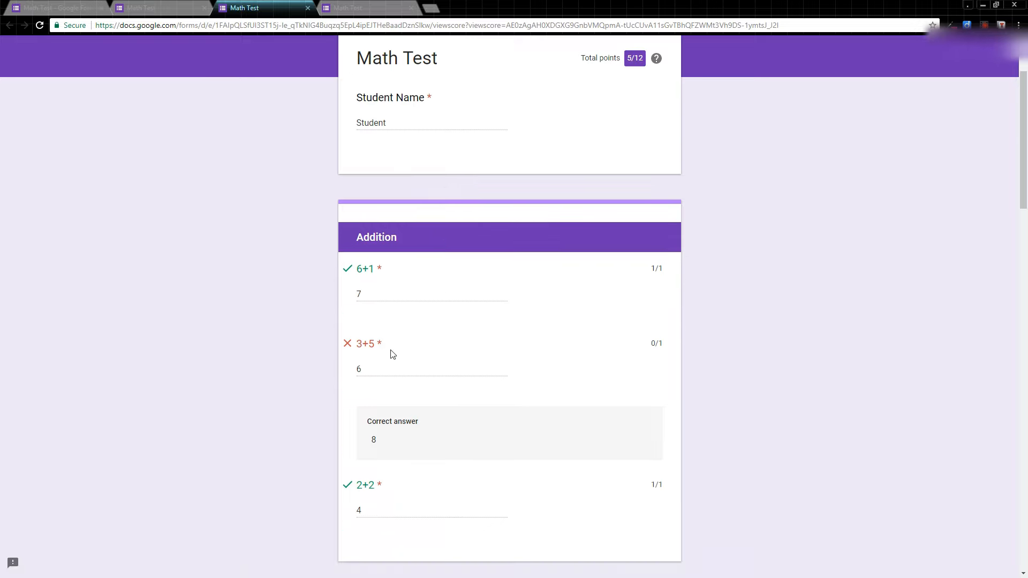
{"action": "scroll", "coordinate": [377, 402], "scroll_direction": "down", "scroll_amount": 6}
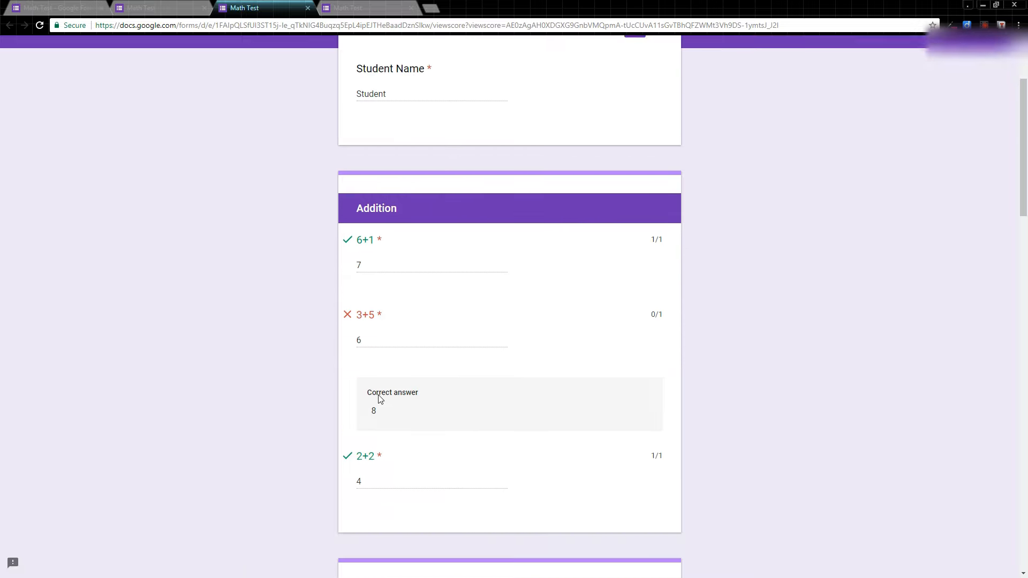
{"action": "left_click", "coordinate": [307, 8]}
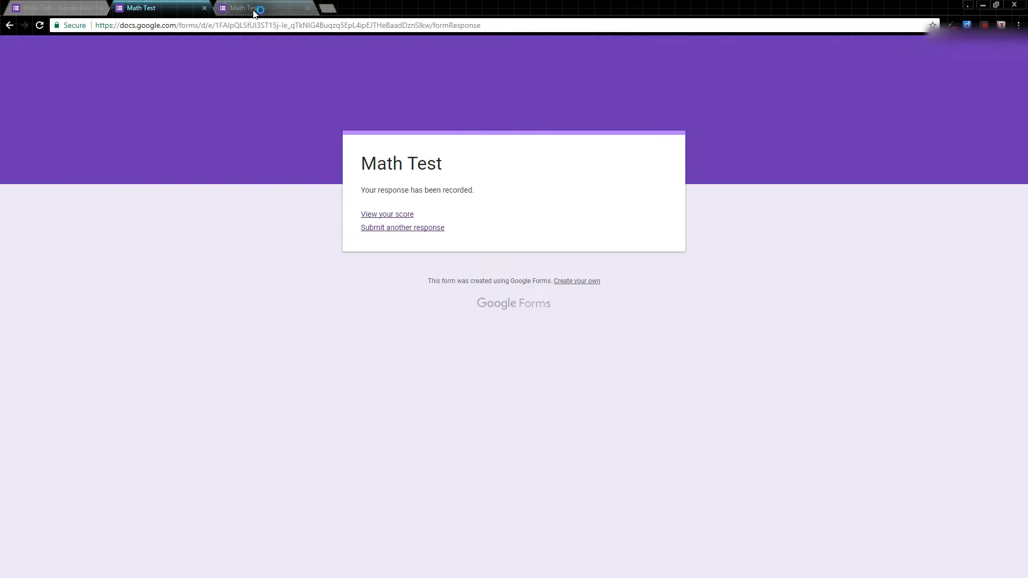
- Return to the Math Test form editor, show its responses, and create a new linked spreadsheet called Math Test (Responses)
{"action": "left_click", "coordinate": [18, 5]}
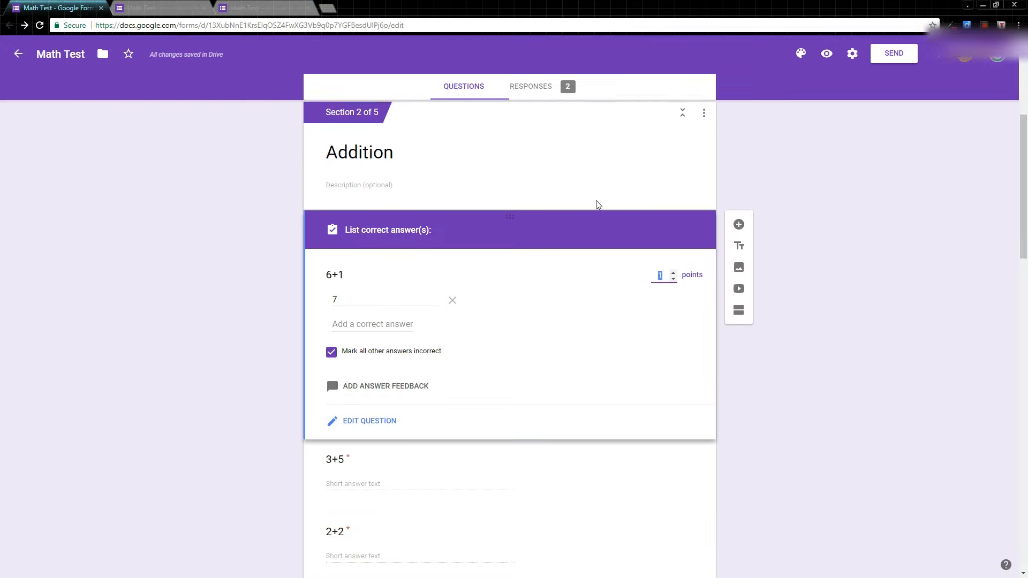
{"action": "scroll", "coordinate": [595, 204], "scroll_direction": "up", "scroll_amount": 5}
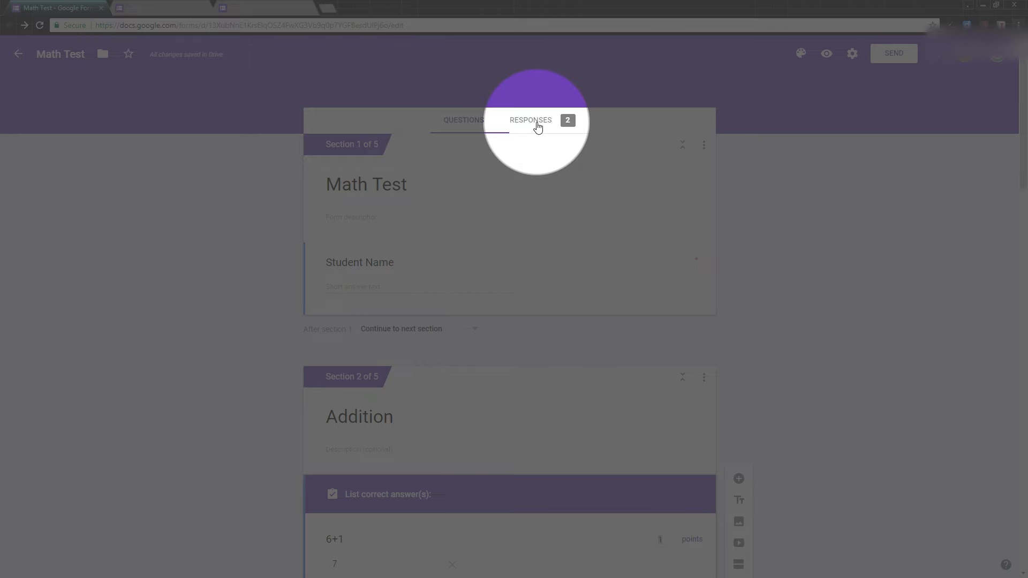
{"action": "left_click", "coordinate": [538, 127]}
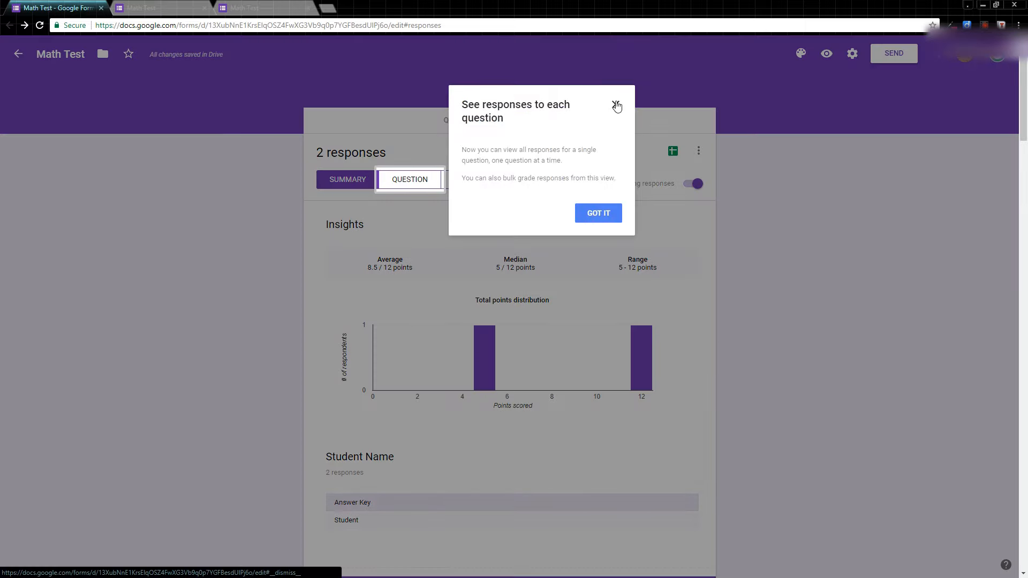
{"action": "left_click", "coordinate": [616, 106]}
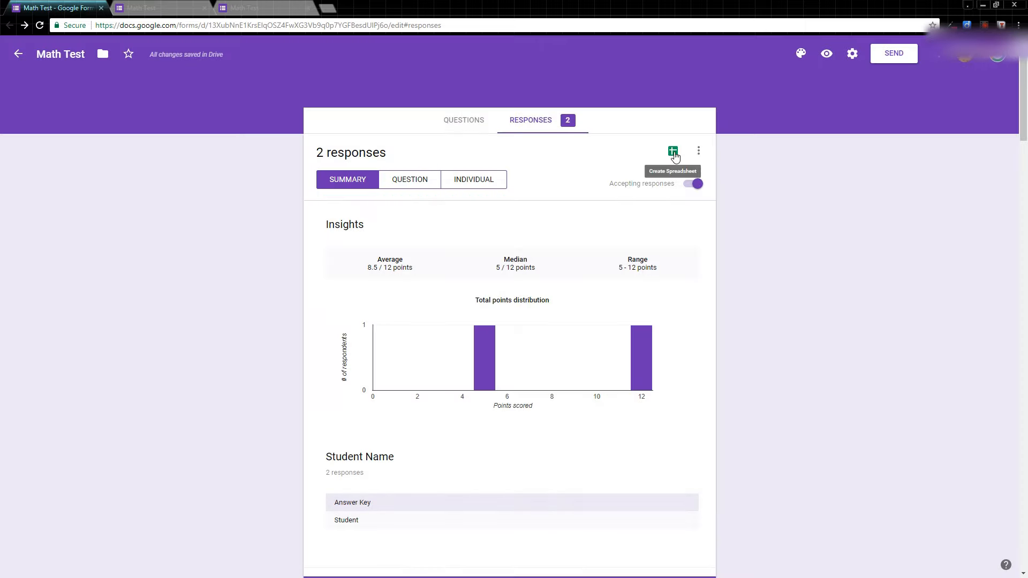
{"action": "left_click", "coordinate": [674, 153]}
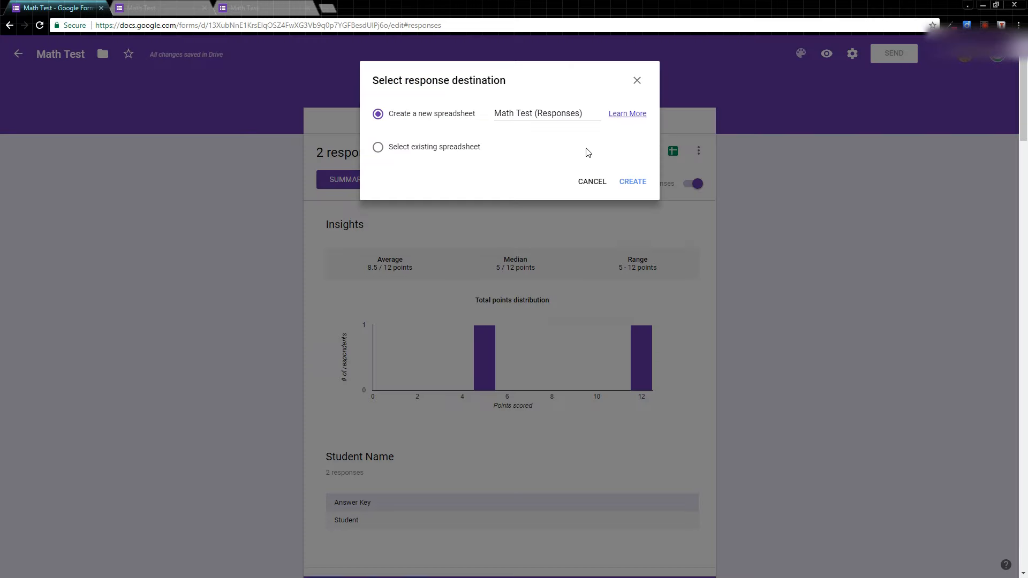
{"action": "left_click", "coordinate": [636, 183]}
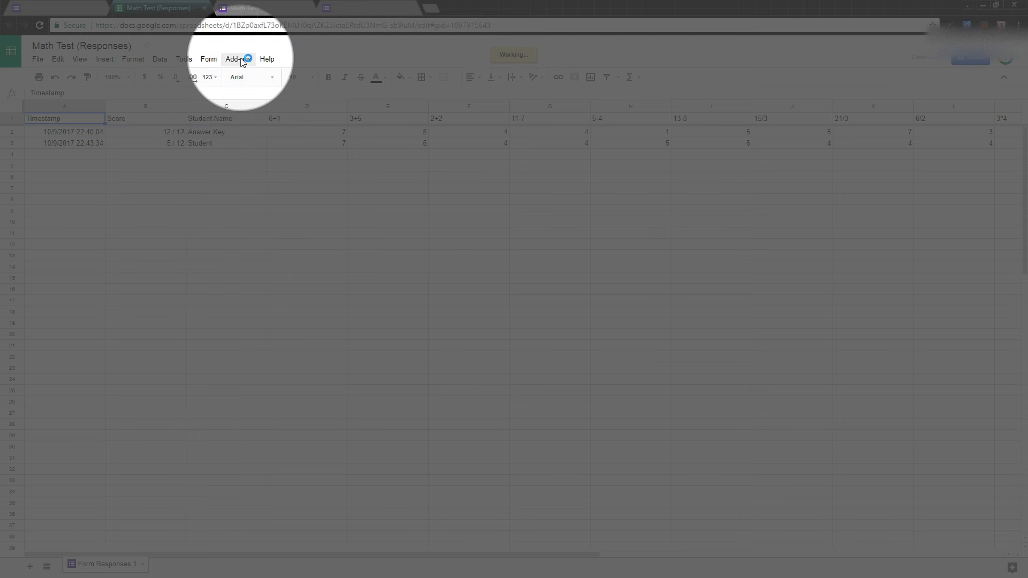
- Close the leftover Math Test confirmation page and the Answer Key score page, returning to the responses spreadsheet
{"action": "left_click", "coordinate": [238, 59]}
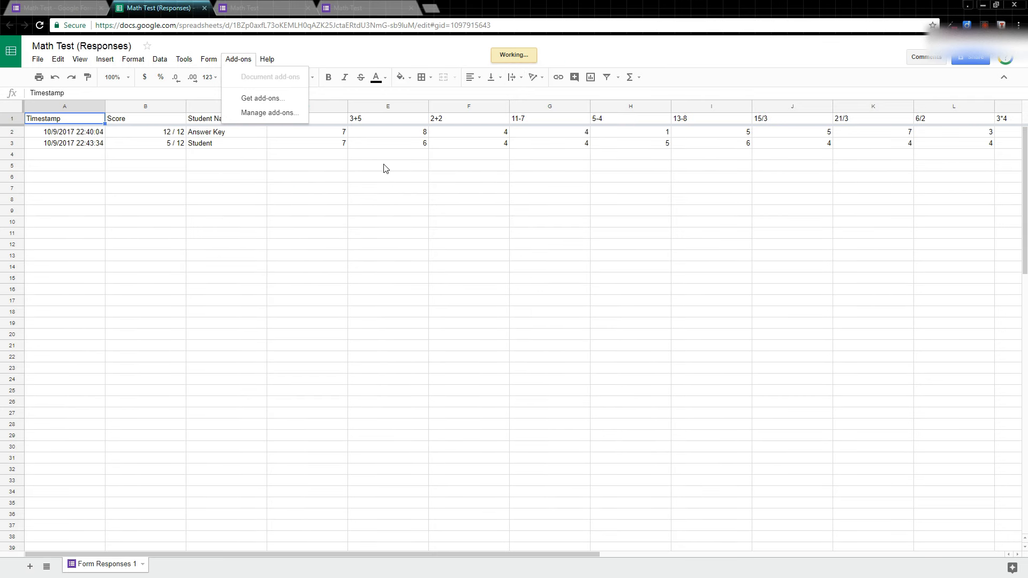
{"action": "left_click", "coordinate": [256, 9]}
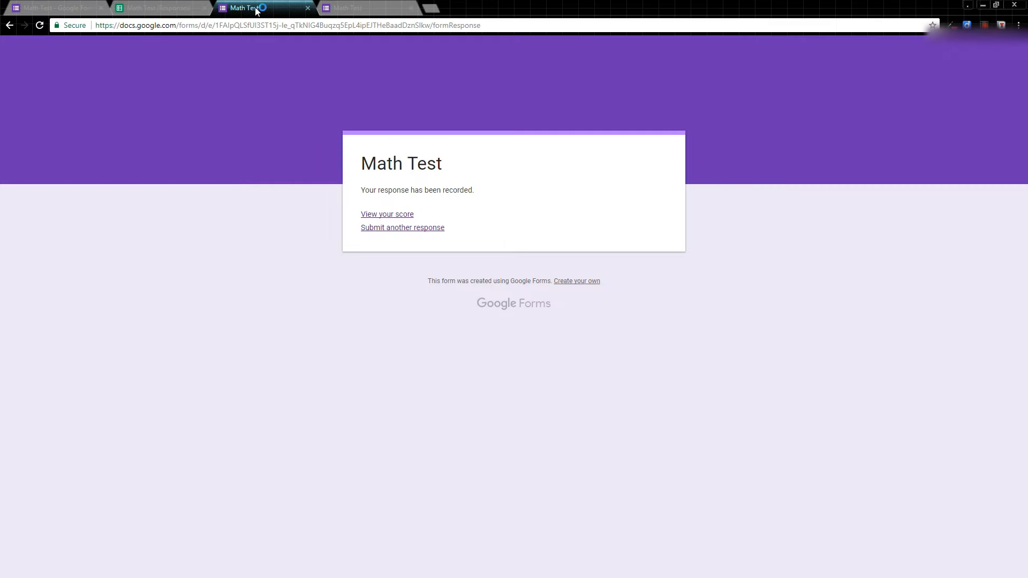
{"action": "left_click", "coordinate": [308, 9]}
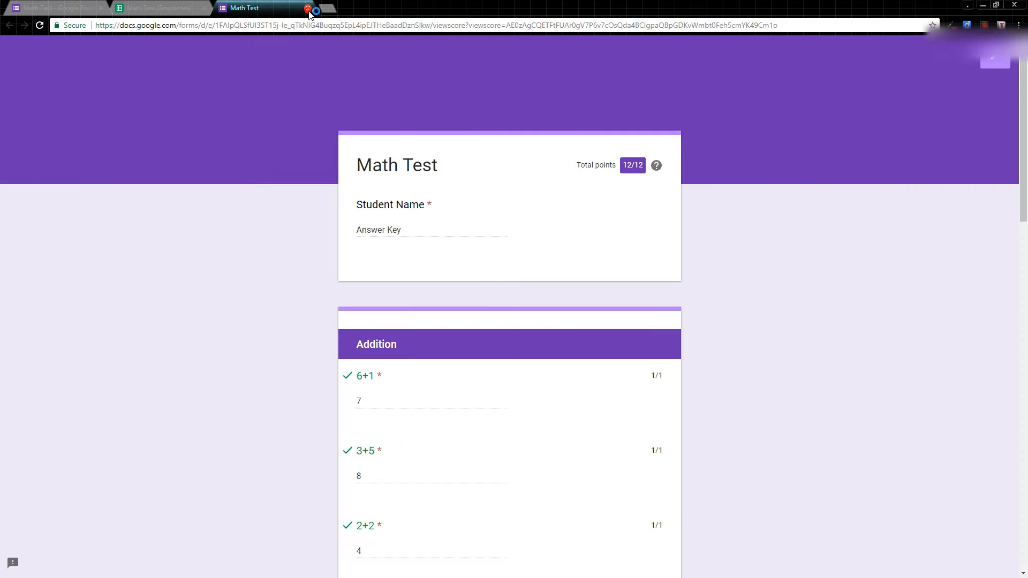
{"action": "left_click", "coordinate": [308, 10]}
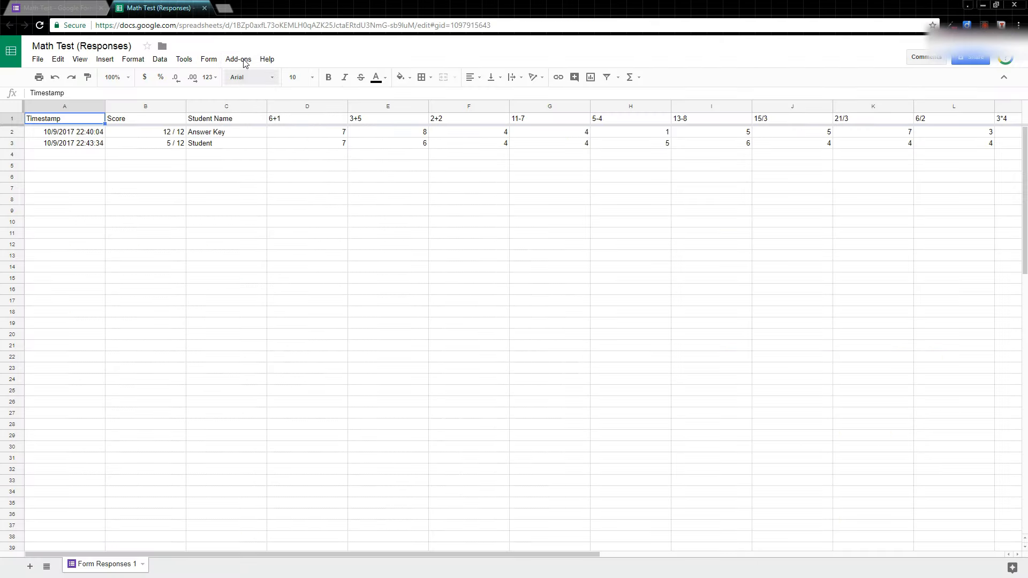
- Enable the Flubaroo add-on in the responses spreadsheet and dismiss its notification
{"action": "left_click", "coordinate": [243, 62]}
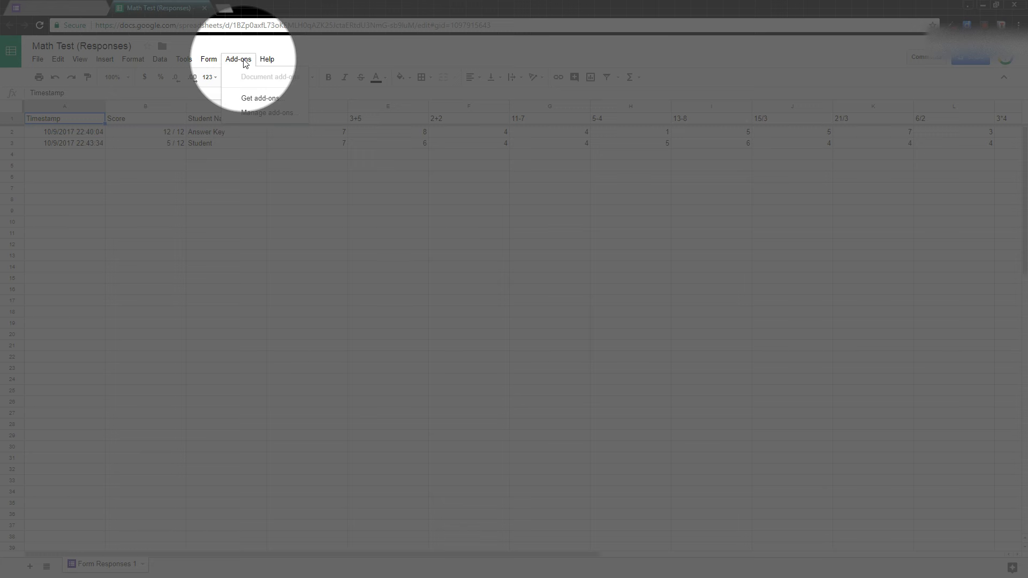
{"action": "mouse_move", "coordinate": [256, 102]}
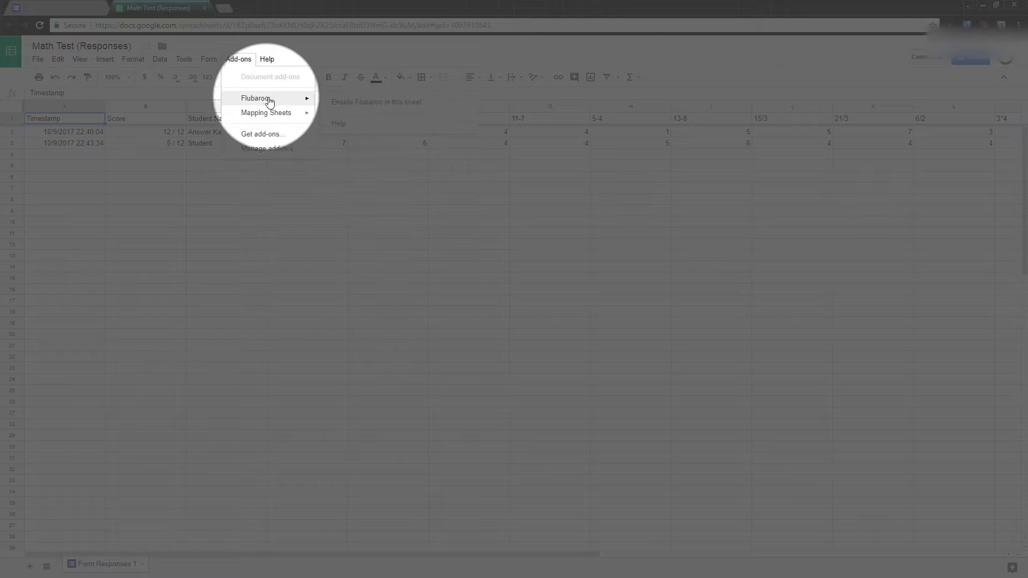
{"action": "left_click", "coordinate": [336, 105]}
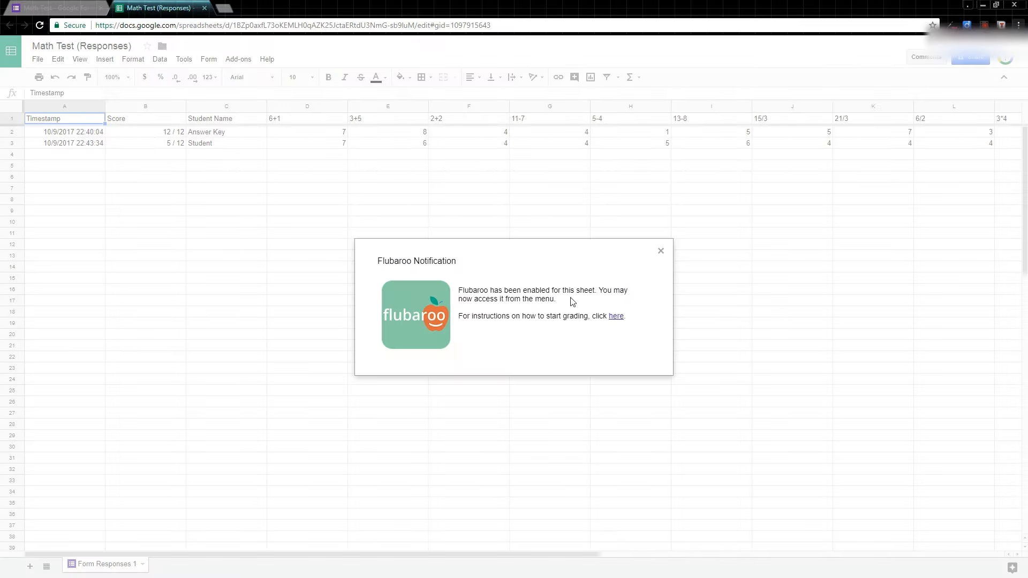
{"action": "left_click", "coordinate": [662, 254]}
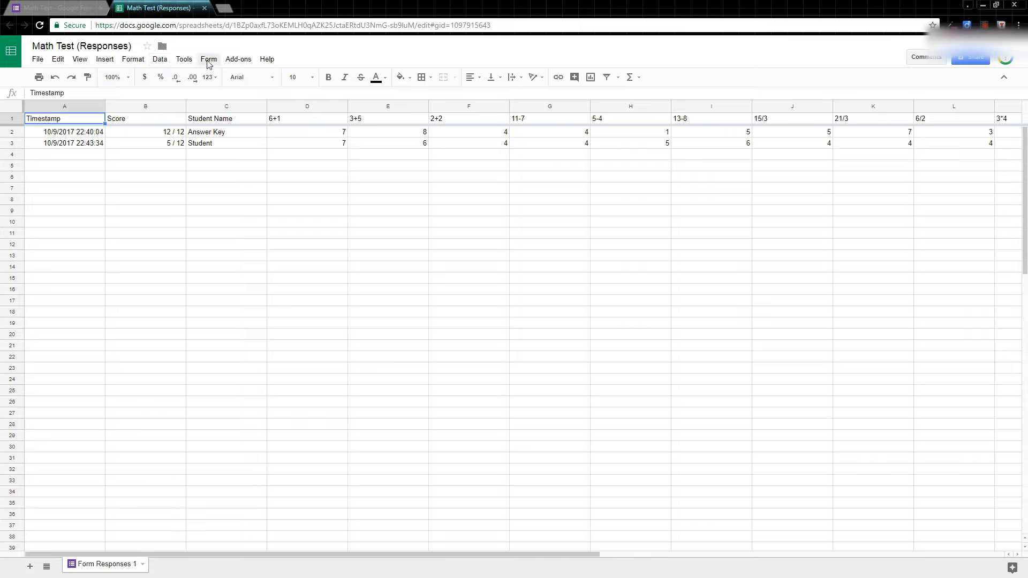
- Start grading the assignment with Flubaroo and set the Score question's grading option to Skip Grading
{"action": "left_click", "coordinate": [234, 61]}
{"action": "mouse_move", "coordinate": [256, 99]}
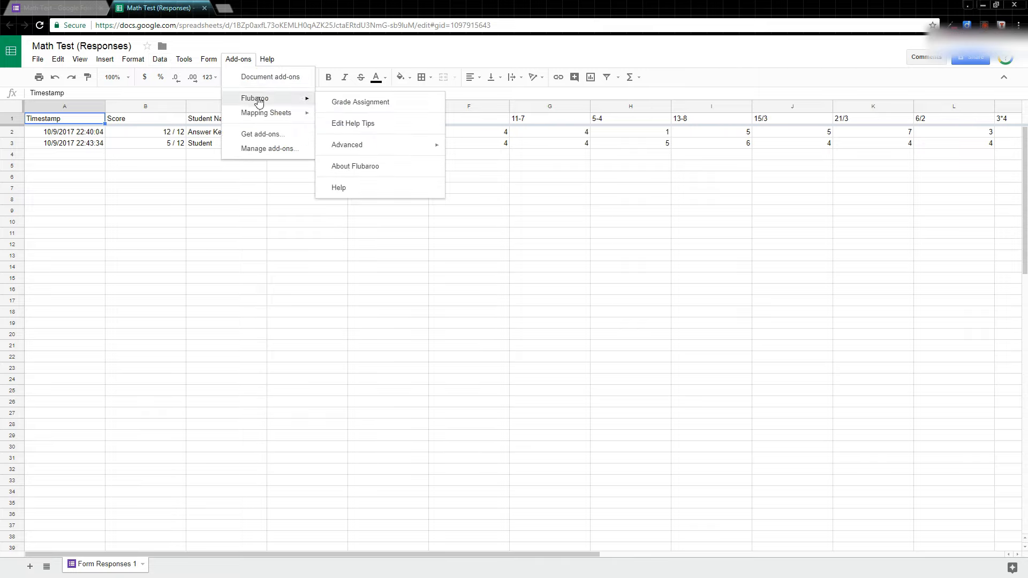
{"action": "left_click", "coordinate": [338, 107]}
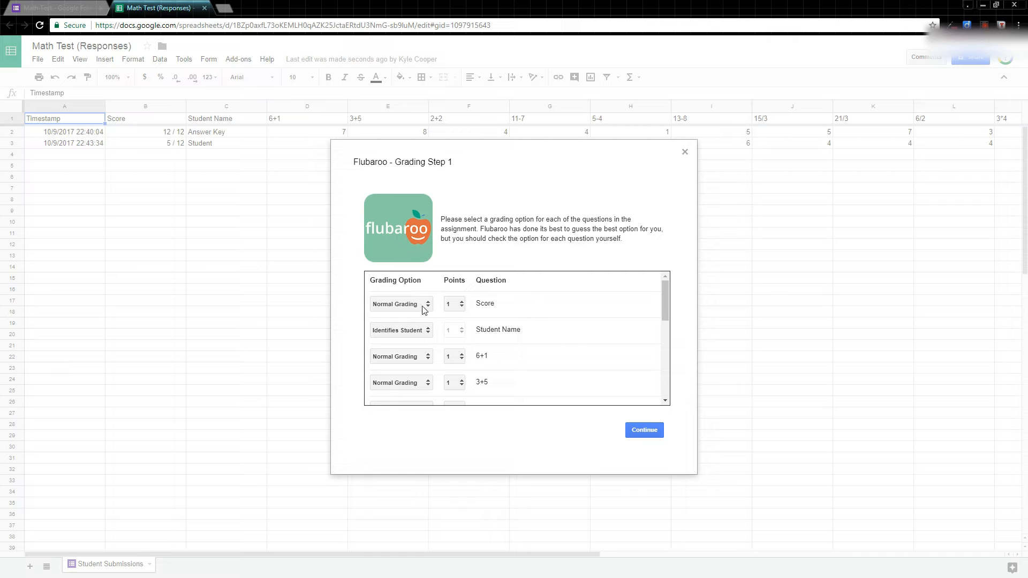
{"action": "left_click", "coordinate": [462, 306]}
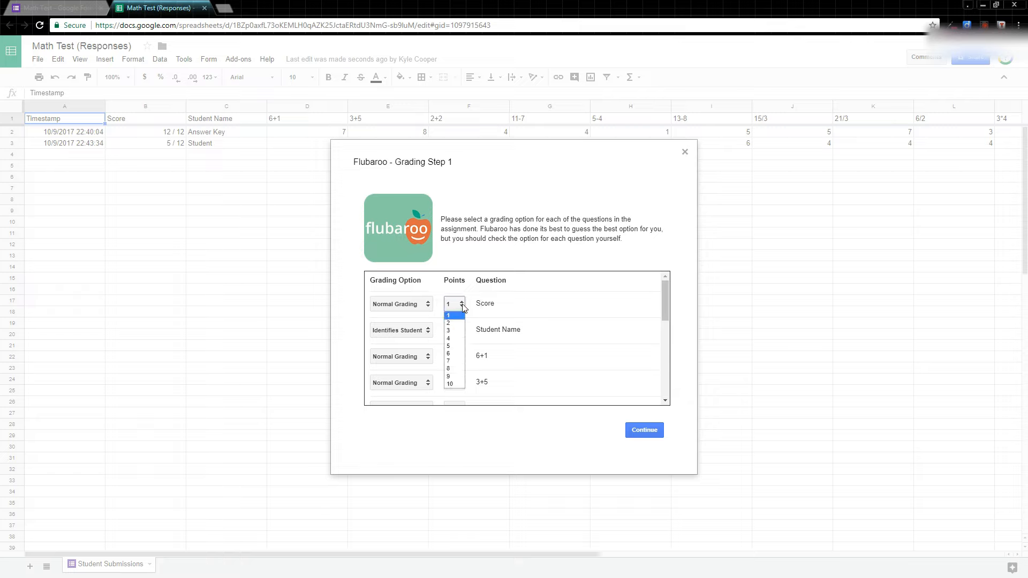
{"action": "left_click", "coordinate": [462, 305]}
{"action": "left_click", "coordinate": [431, 307]}
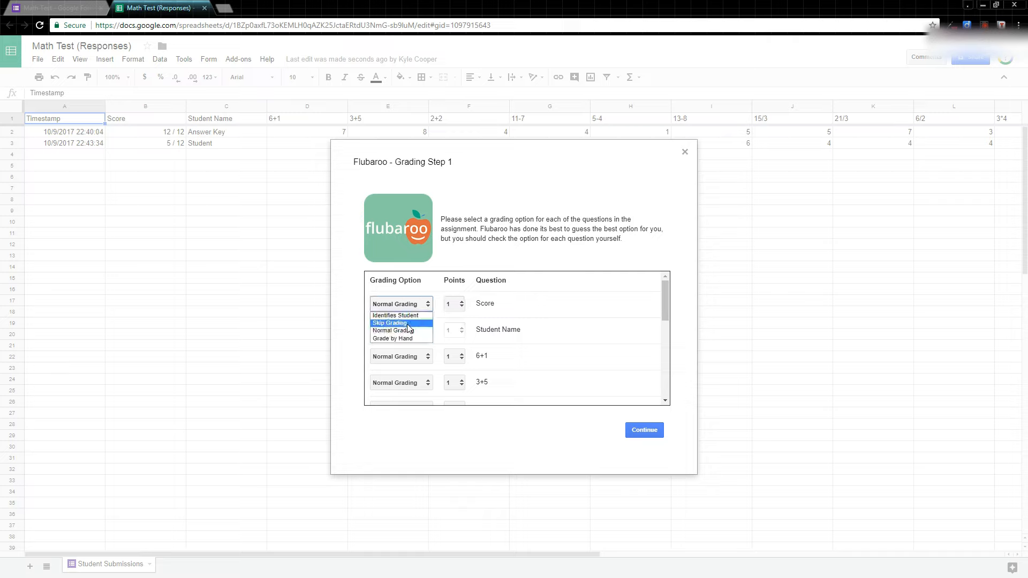
{"action": "left_click", "coordinate": [406, 321]}
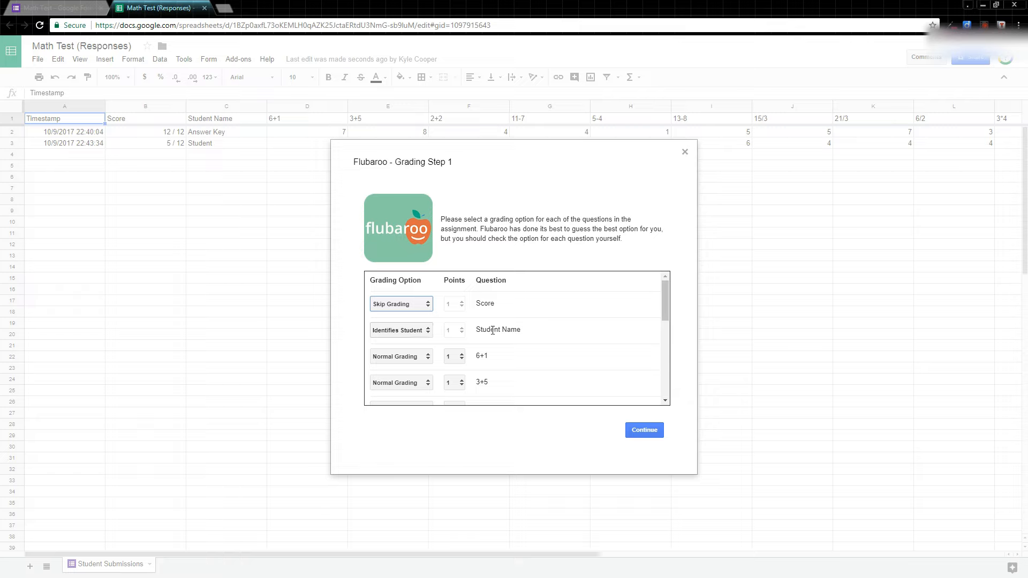
- Check the grading options and points of the remaining questions, leaving them as they are, and continue to Grading Step 2
{"action": "left_click_drag", "start_coordinate": [664, 303], "coordinate": [656, 390]}
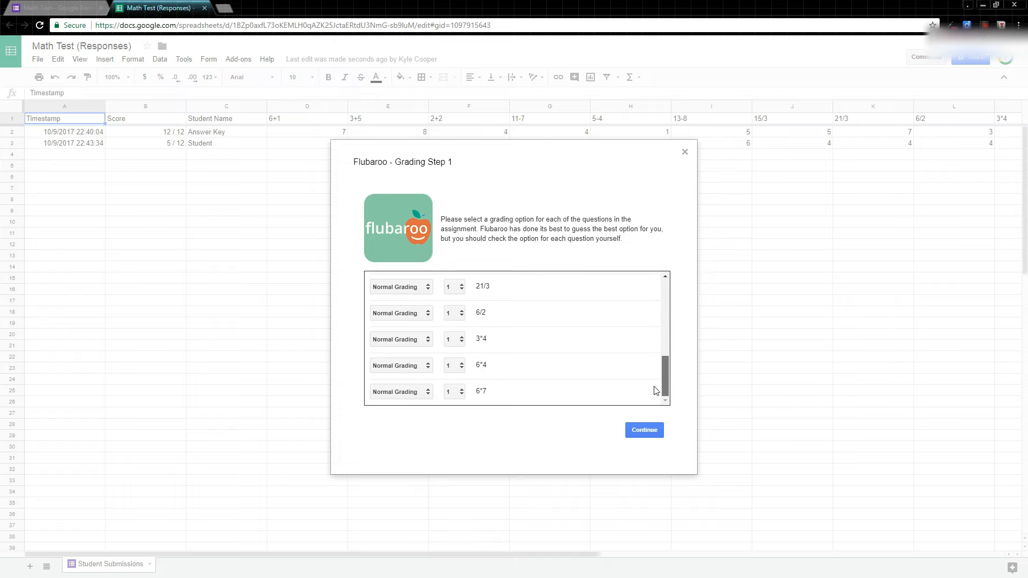
{"action": "left_click", "coordinate": [455, 366]}
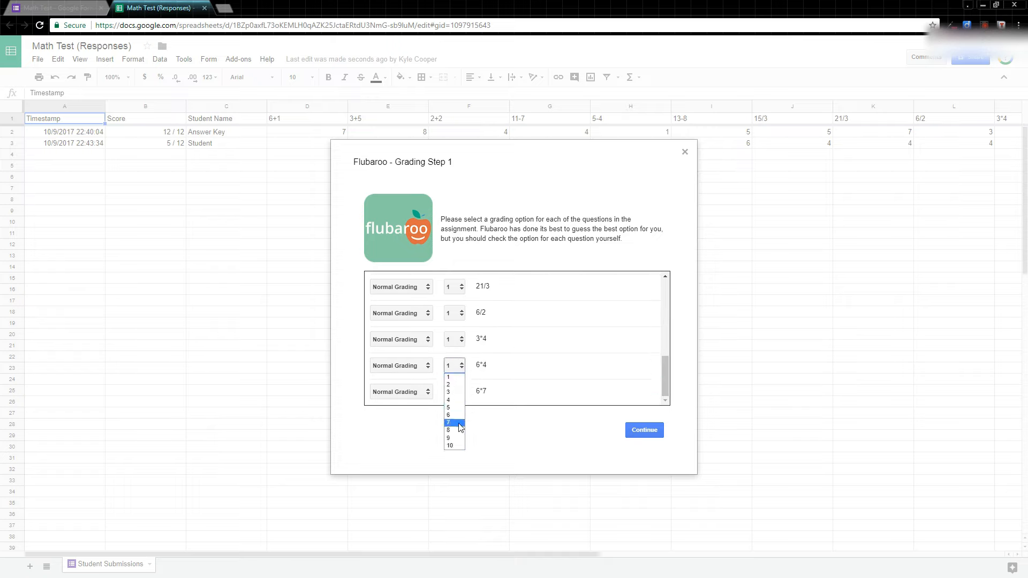
{"action": "left_click_drag", "start_coordinate": [667, 378], "coordinate": [662, 291]}
{"action": "left_click", "coordinate": [644, 434]}
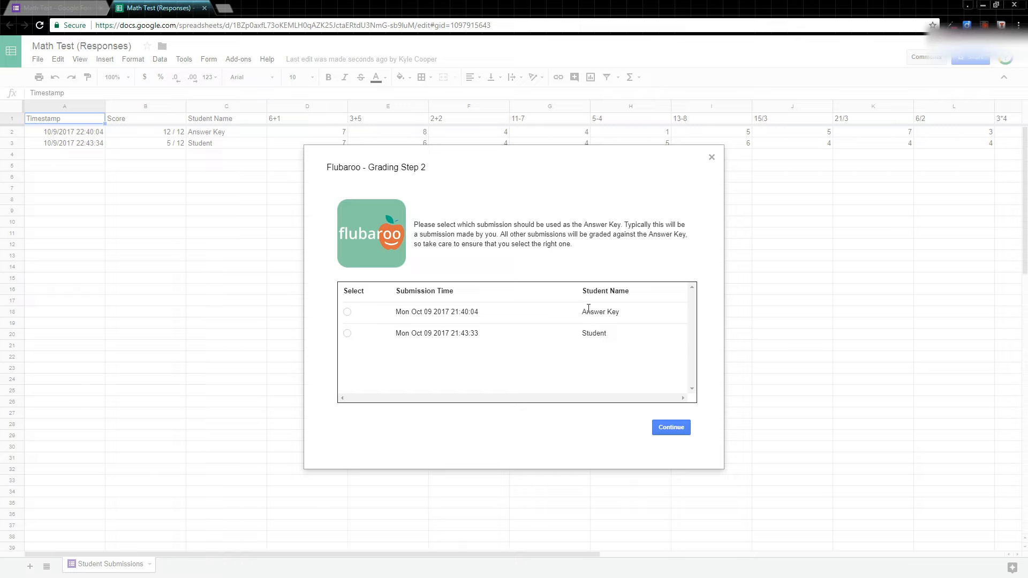
- Use the Answer Key submission as the answer key, run the grading, and dismiss the completion notice
{"action": "left_click", "coordinate": [347, 312]}
{"action": "left_click", "coordinate": [669, 427]}
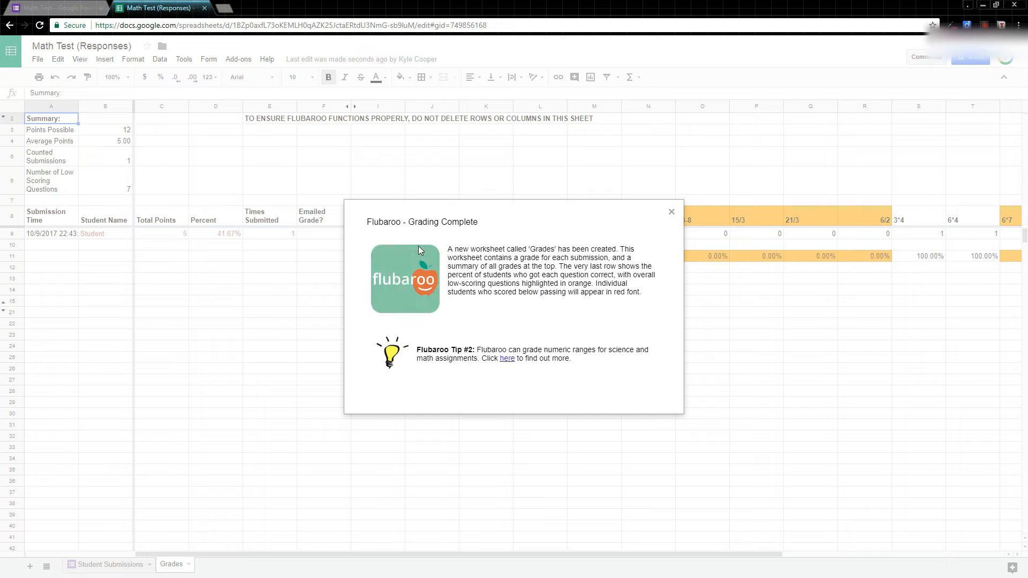
{"action": "left_click", "coordinate": [672, 212]}
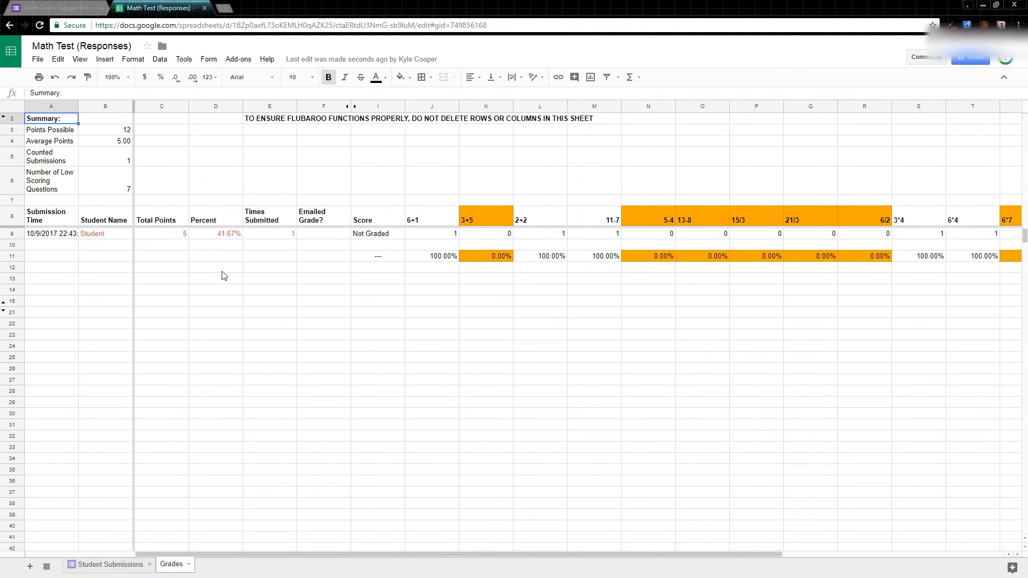
- Examine the student's row in the Grades sheet, including the percent, the Score column and the per-question points
{"action": "left_click", "coordinate": [12, 233]}
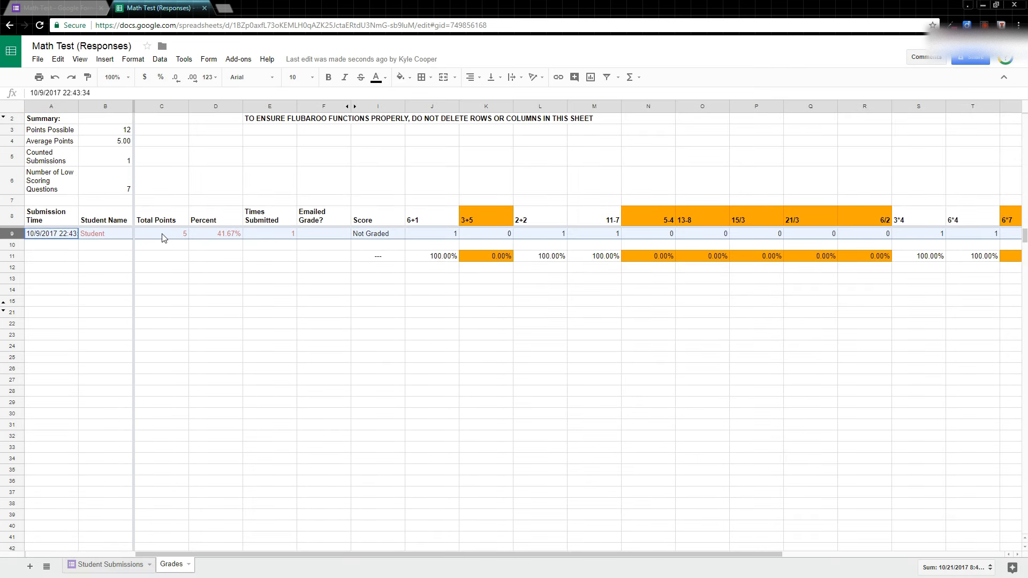
{"action": "left_click", "coordinate": [221, 235]}
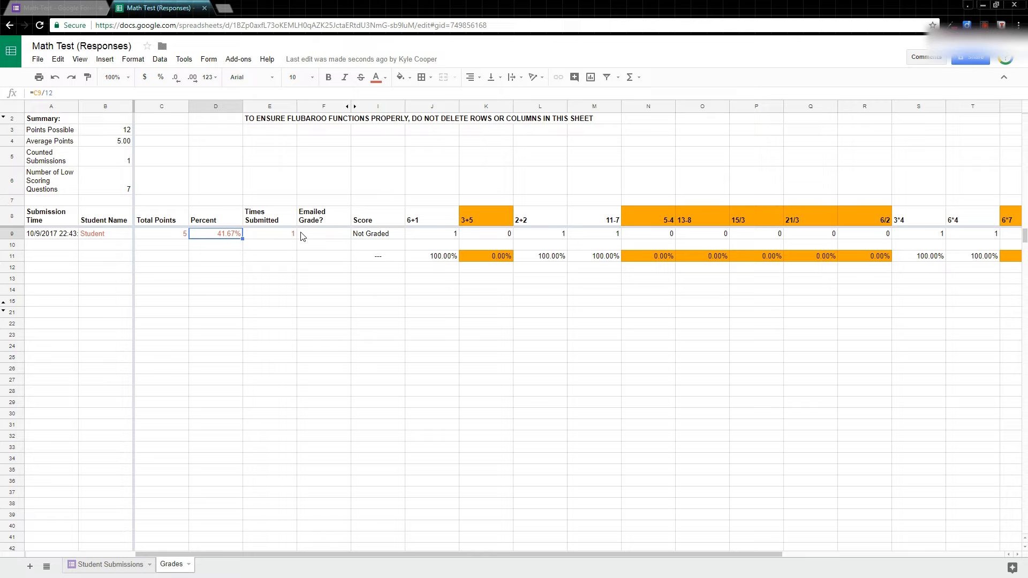
{"action": "left_click", "coordinate": [384, 239]}
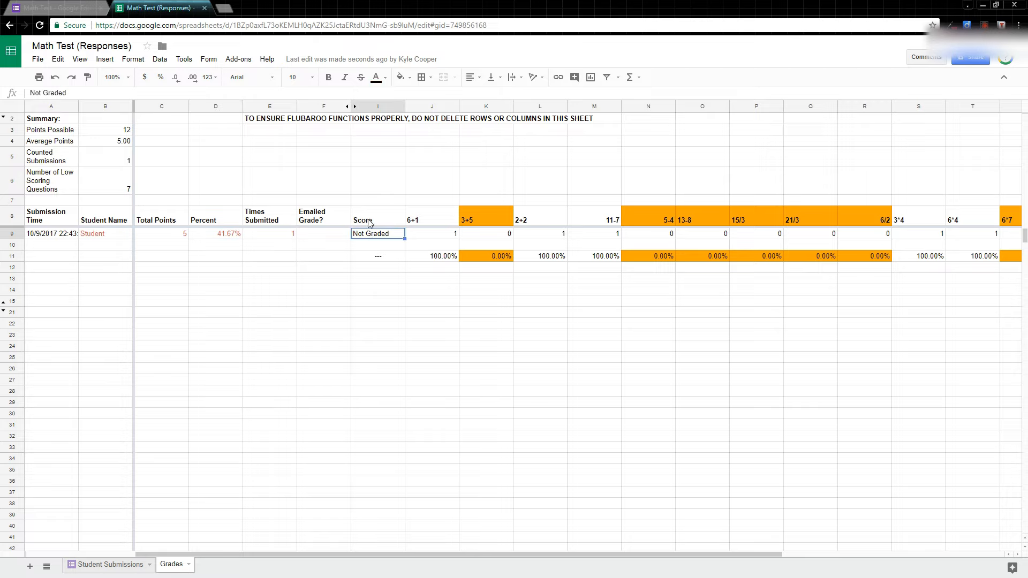
{"action": "left_click", "coordinate": [413, 235]}
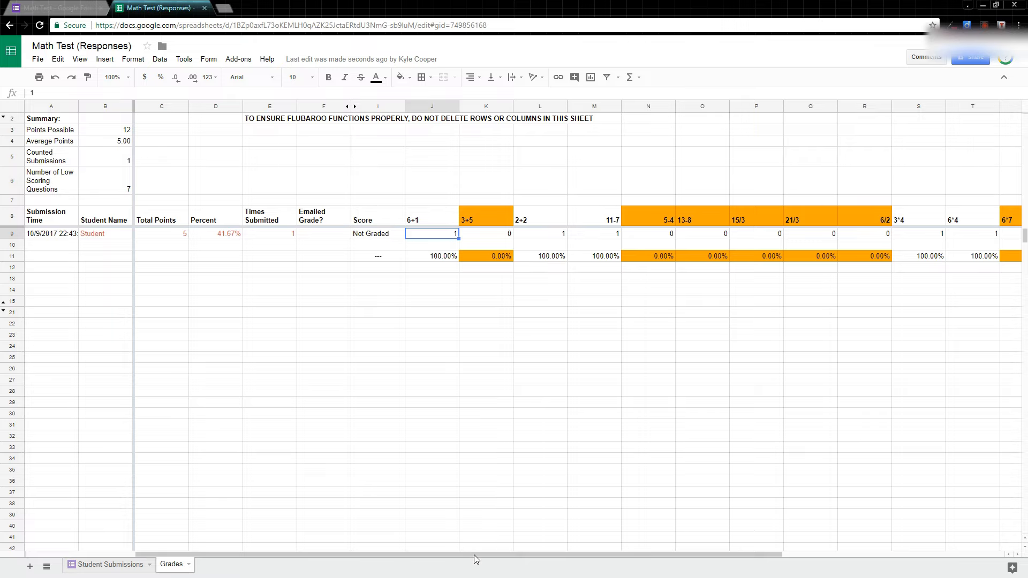
{"action": "left_click_drag", "start_coordinate": [474, 555], "coordinate": [440, 558]}
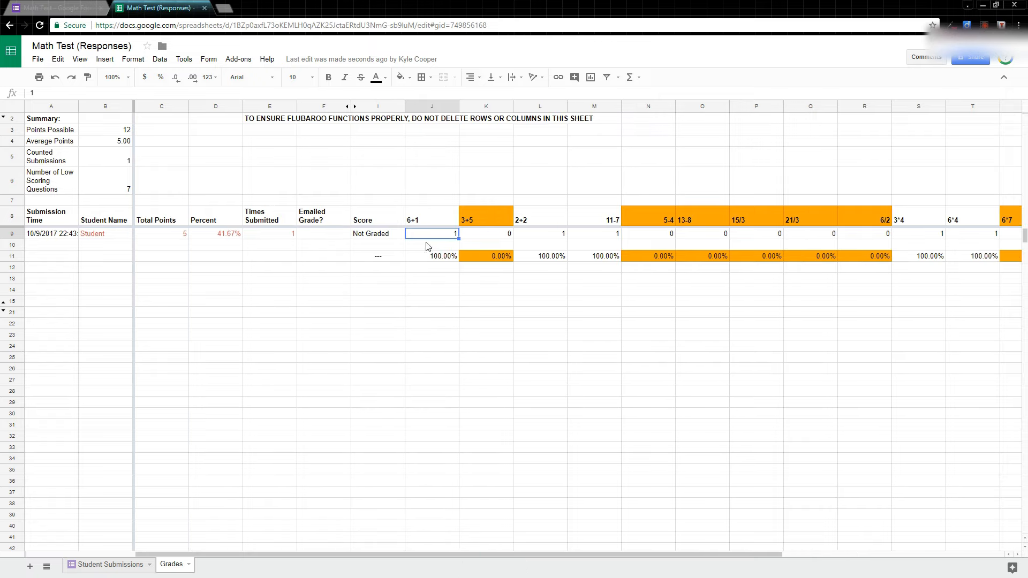